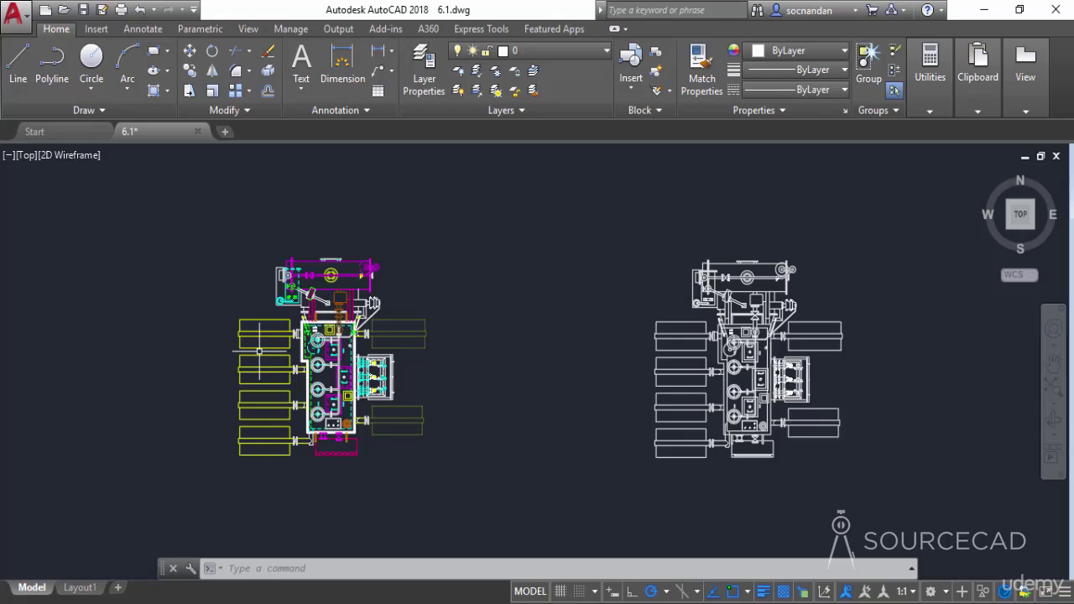
Change the colour of the four radiators on the left side of the uncoloured copy, including their central pipes, to index colour yellow
scroll(294, 344, "up", 4)
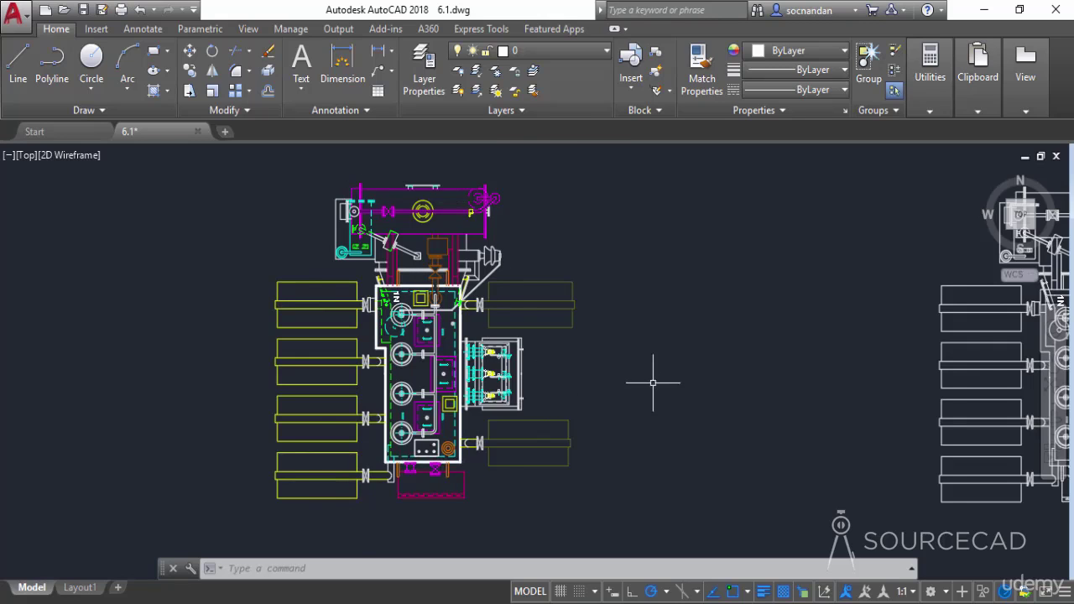
mouse_move(652, 377)
middle_mouse_down()
mouse_move(506, 396)
mouse_move(480, 388)
middle_mouse_up()
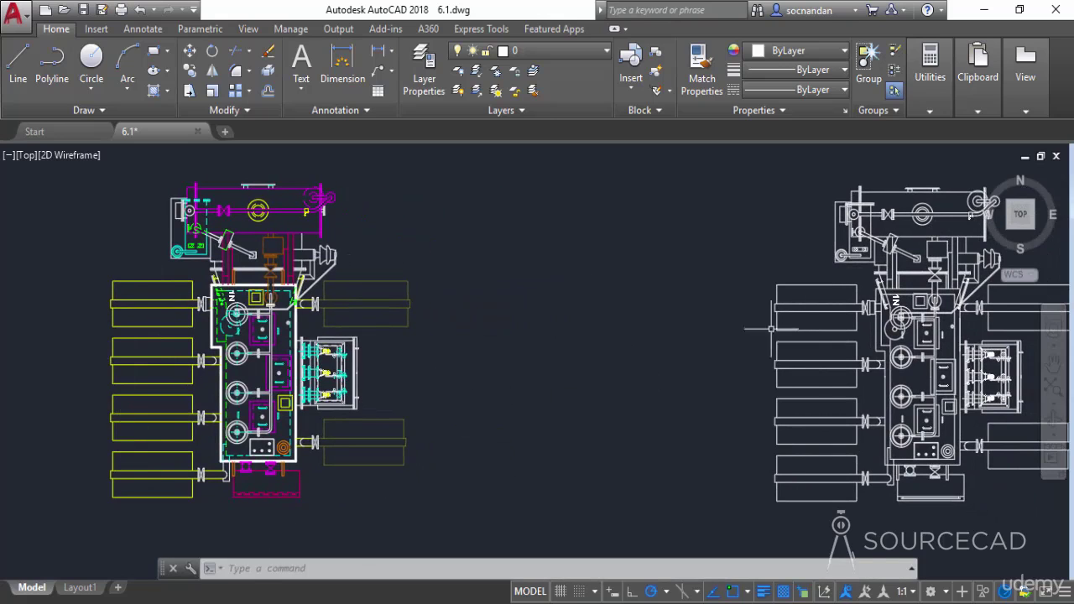
middle_click_drag(765, 451, 729, 451)
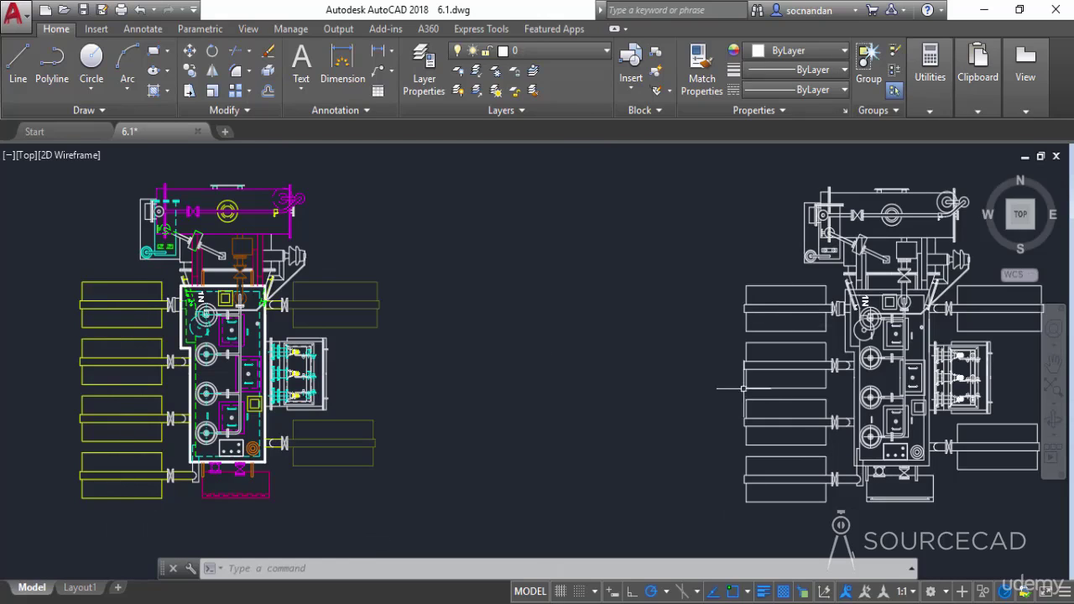
left_click(730, 259)
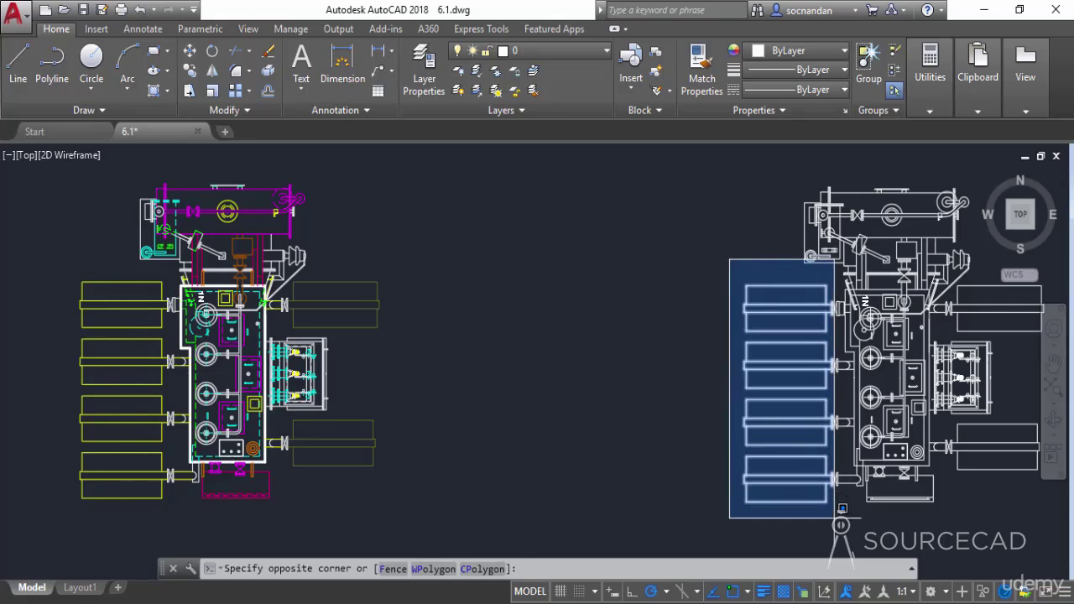
left_click(837, 524)
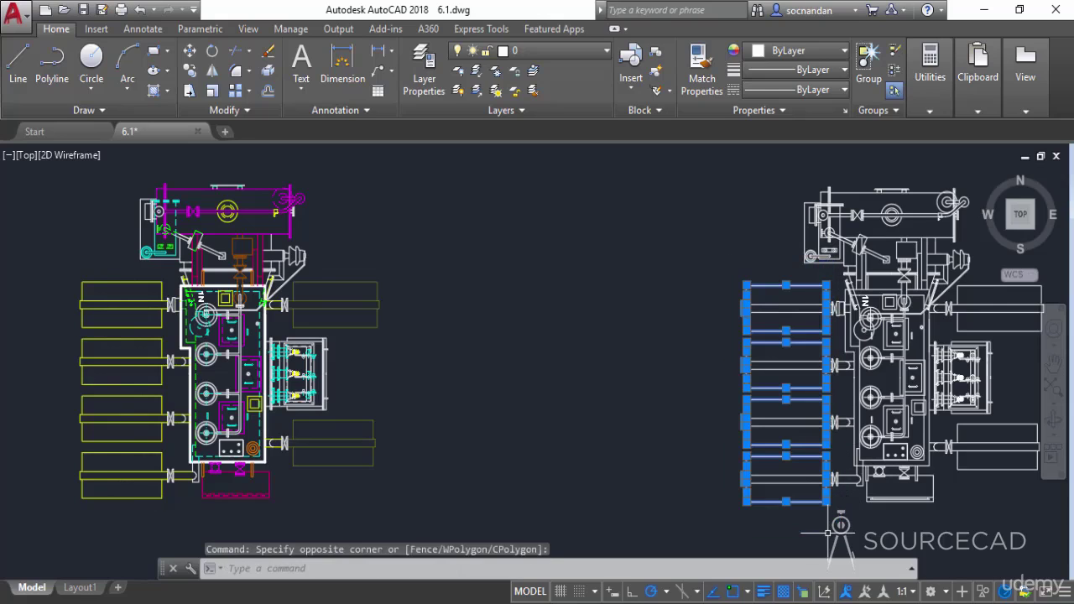
left_click(834, 527)
left_click(740, 248)
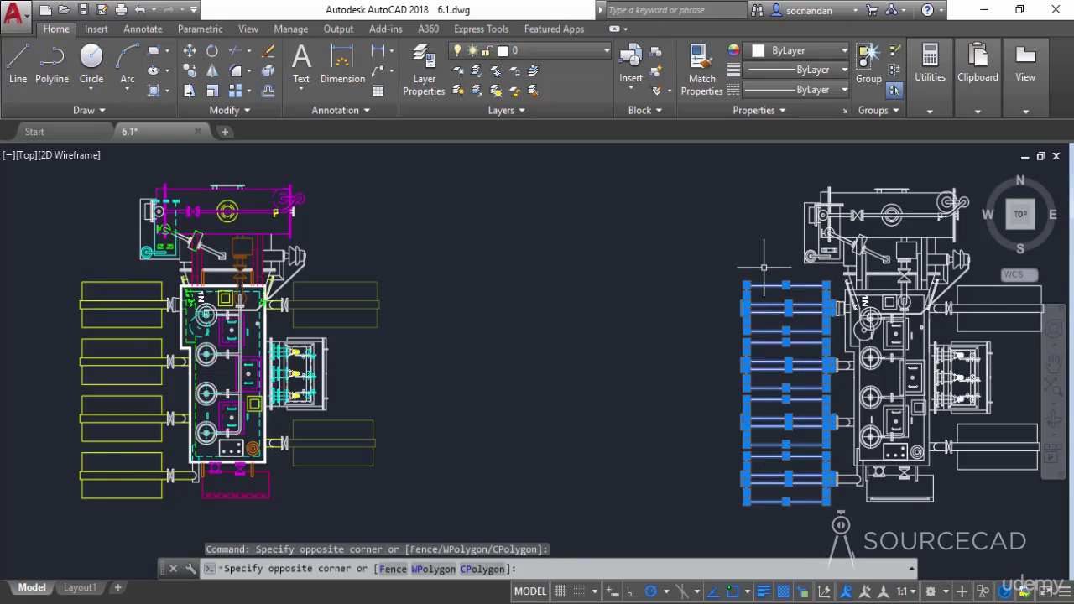
scroll(914, 293, "up", 4)
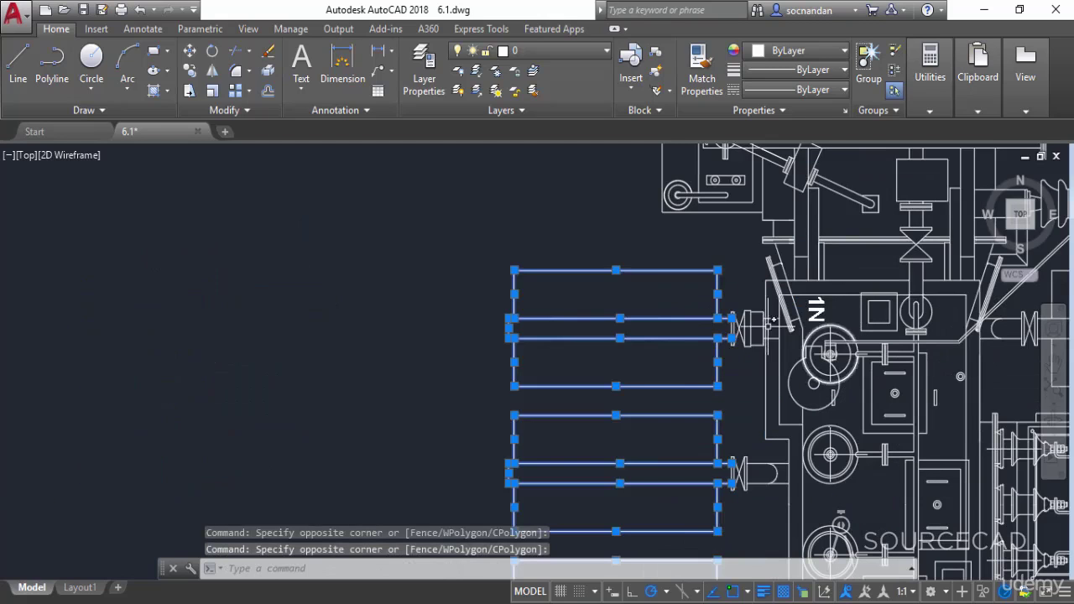
scroll(741, 397, "down", 4)
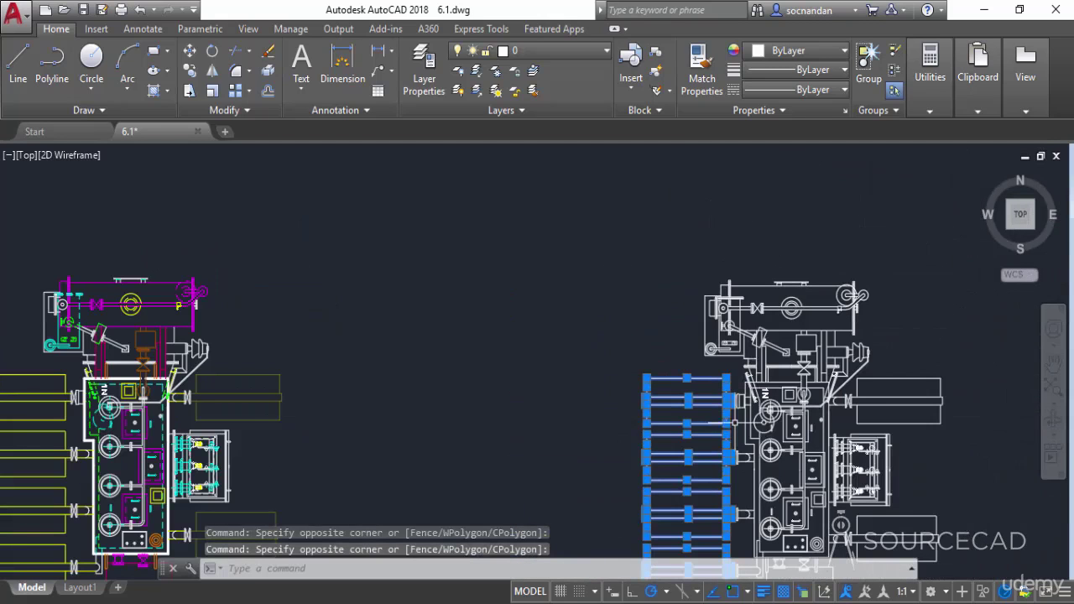
middle_click_drag(741, 437, 781, 335)
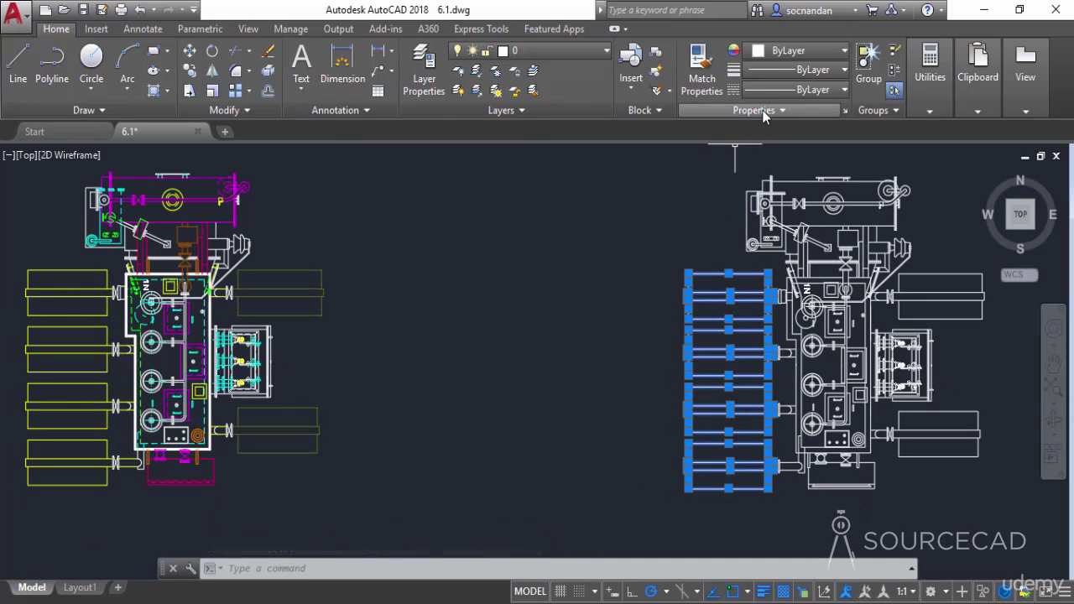
left_click(832, 50)
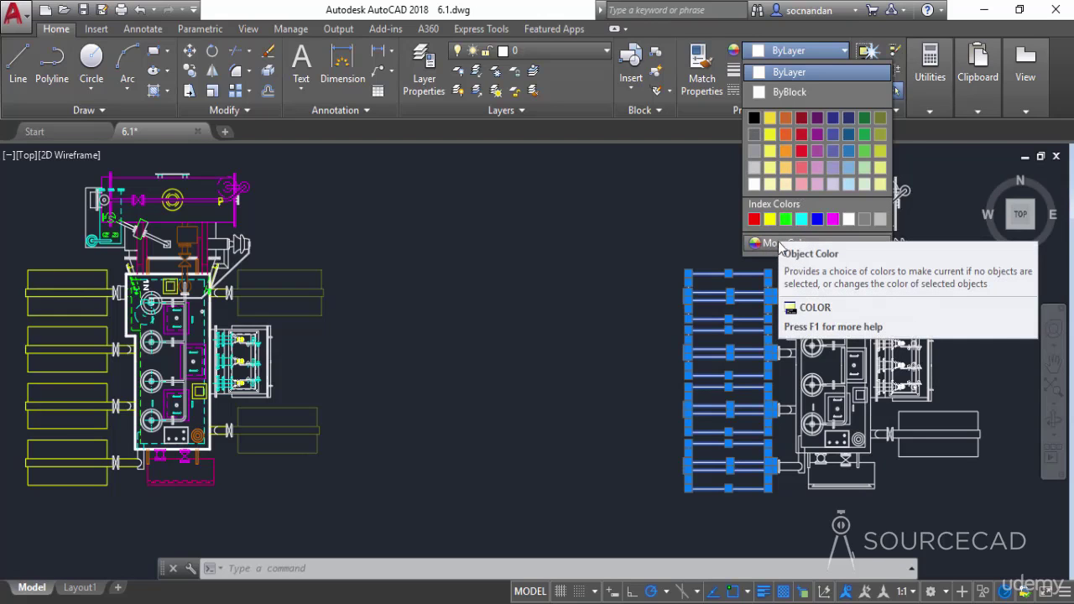
left_click(770, 244)
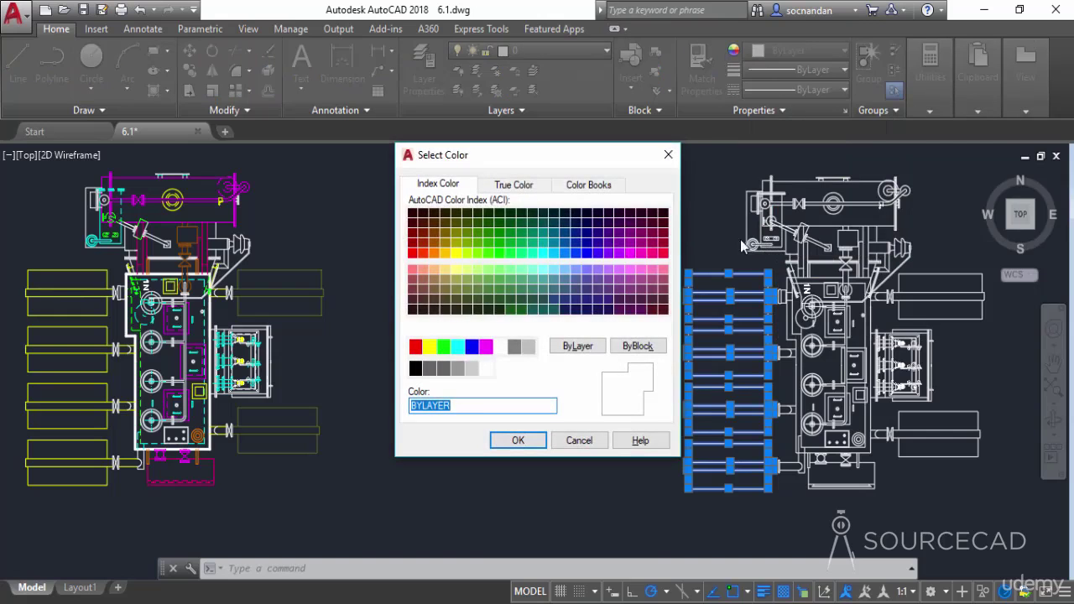
left_click(502, 188)
left_click(576, 188)
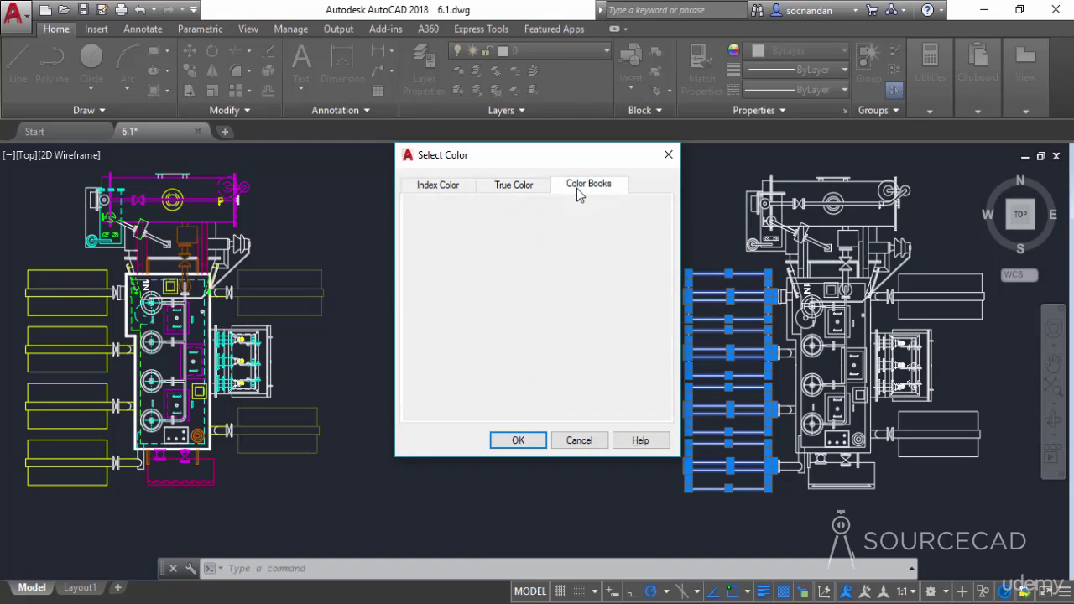
left_click(442, 190)
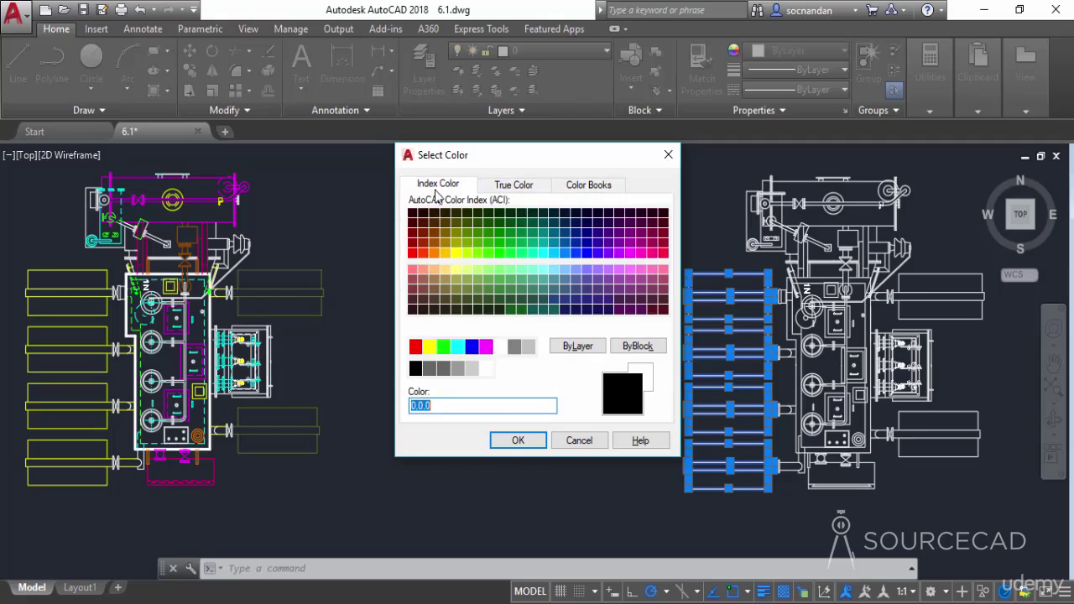
left_click(433, 353)
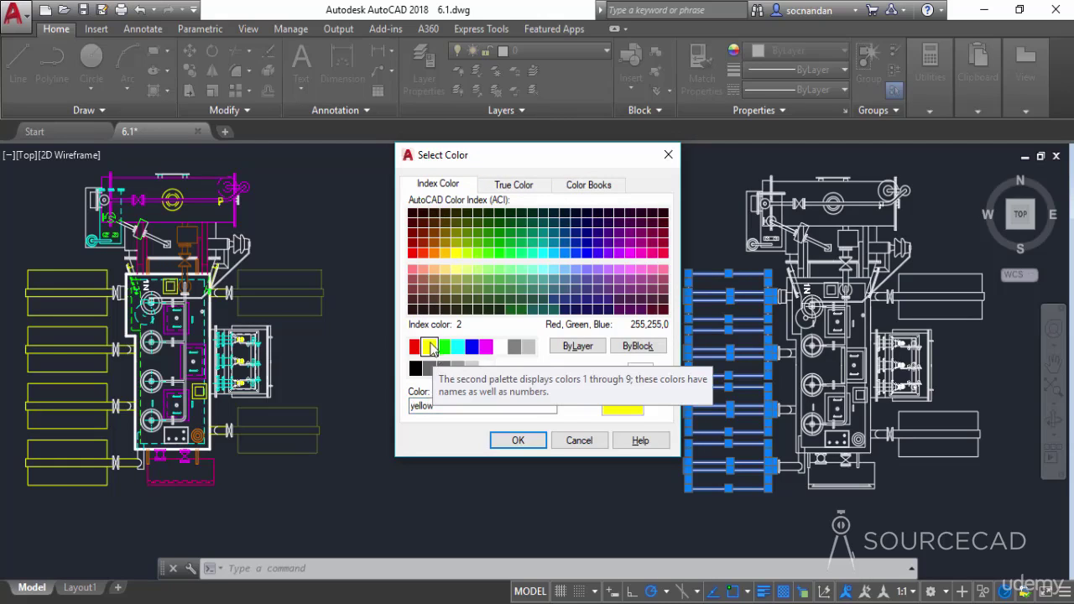
left_click(517, 440)
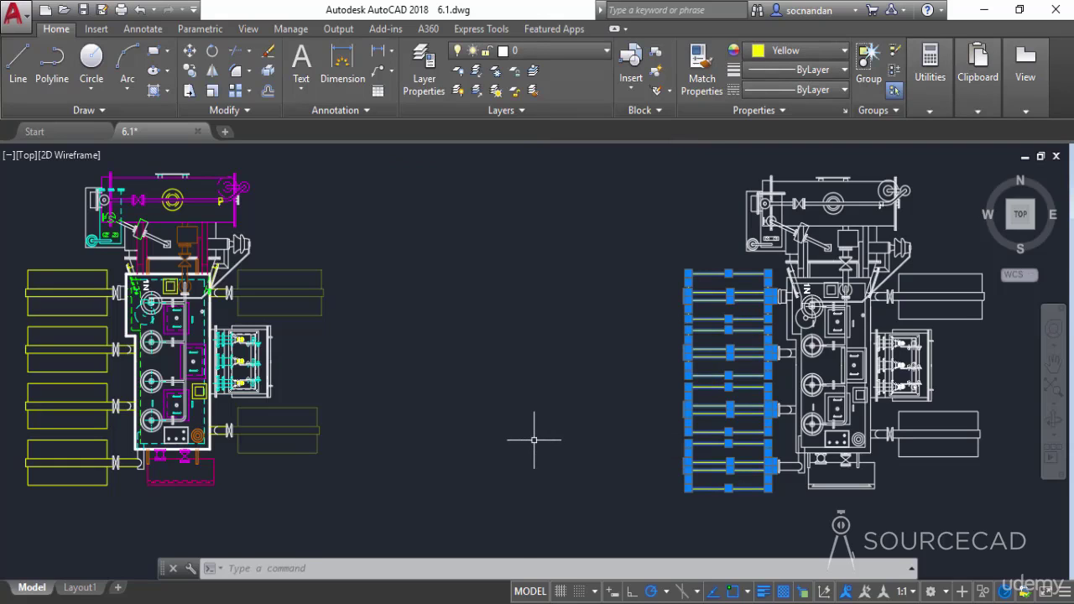
key("Escape")
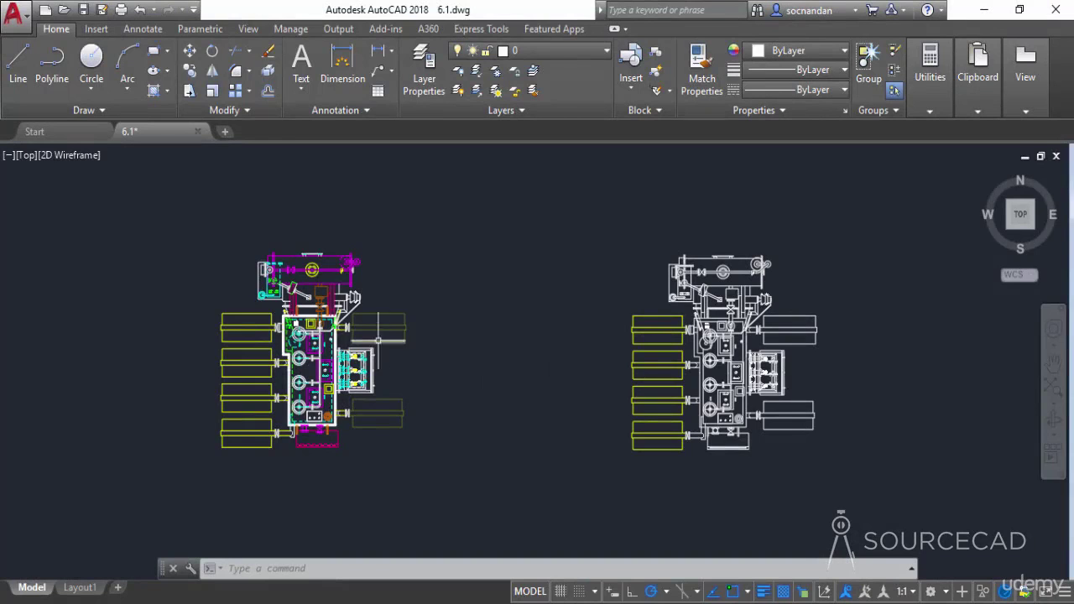
Examine the line colours and dashed linetypes of the main tank in the coloured drawing and compare them with the uncoloured copy
scroll(340, 344, "up", 4)
middle_click_drag(320, 332, 424, 285)
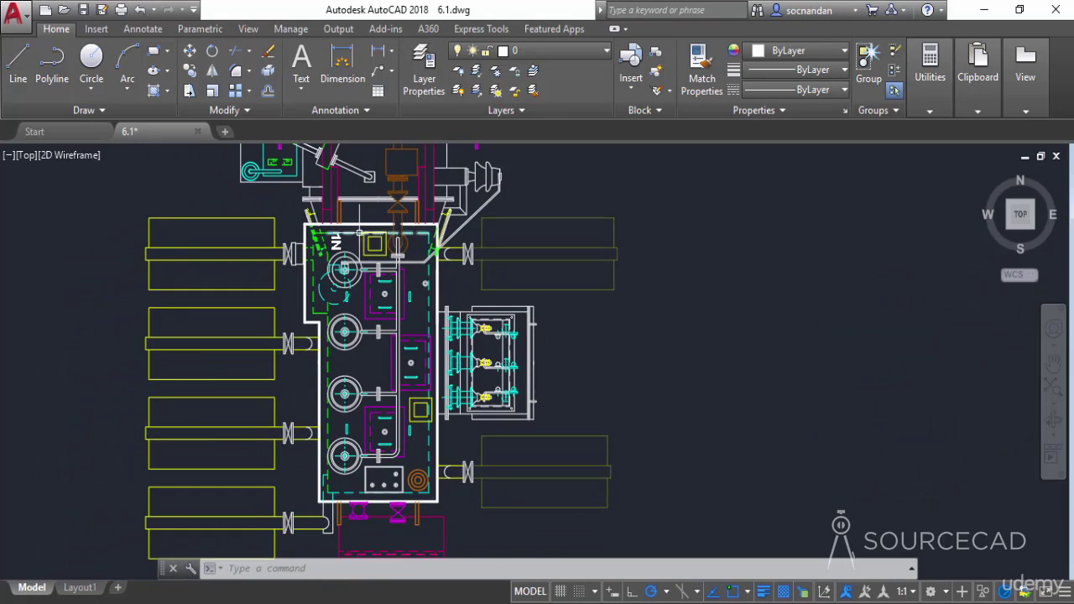
scroll(428, 310, "up", 2)
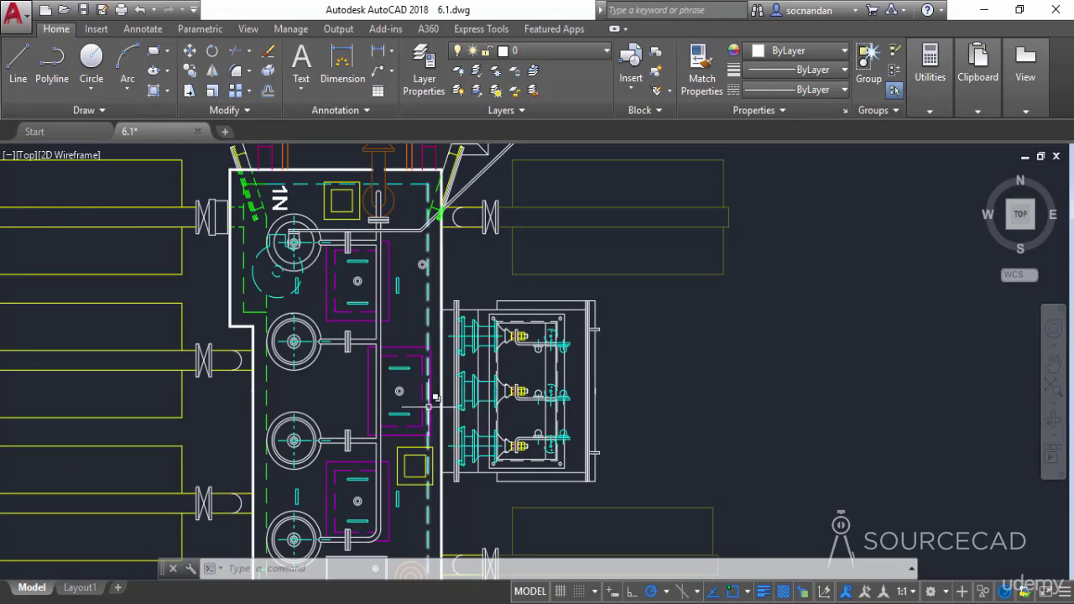
scroll(430, 286, "down", 3)
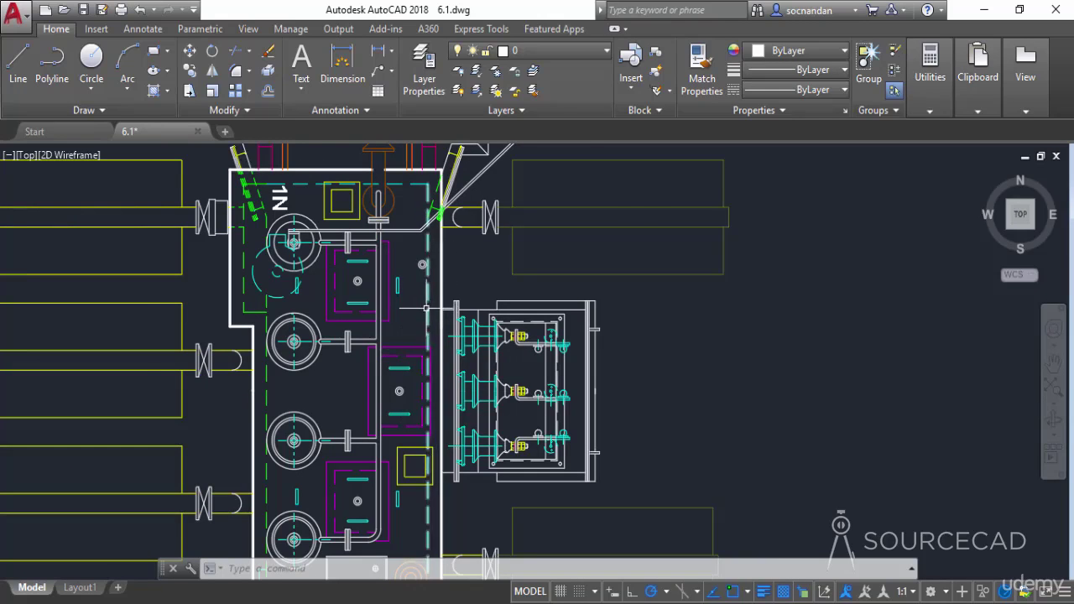
middle_click_drag(864, 360, 436, 347)
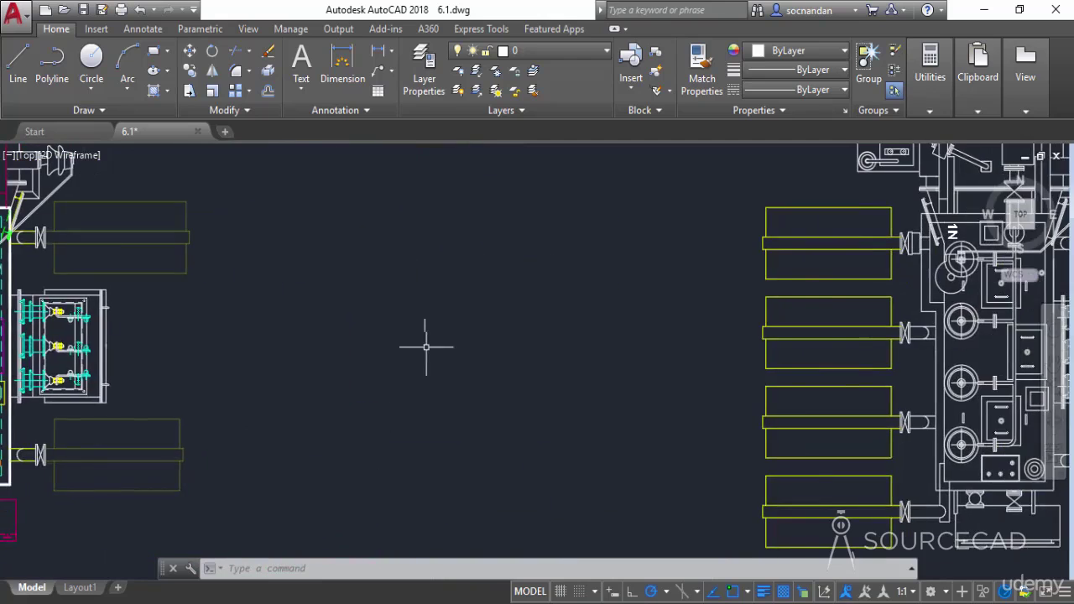
scroll(942, 378, "down", 2)
middle_click_drag(948, 354, 723, 337)
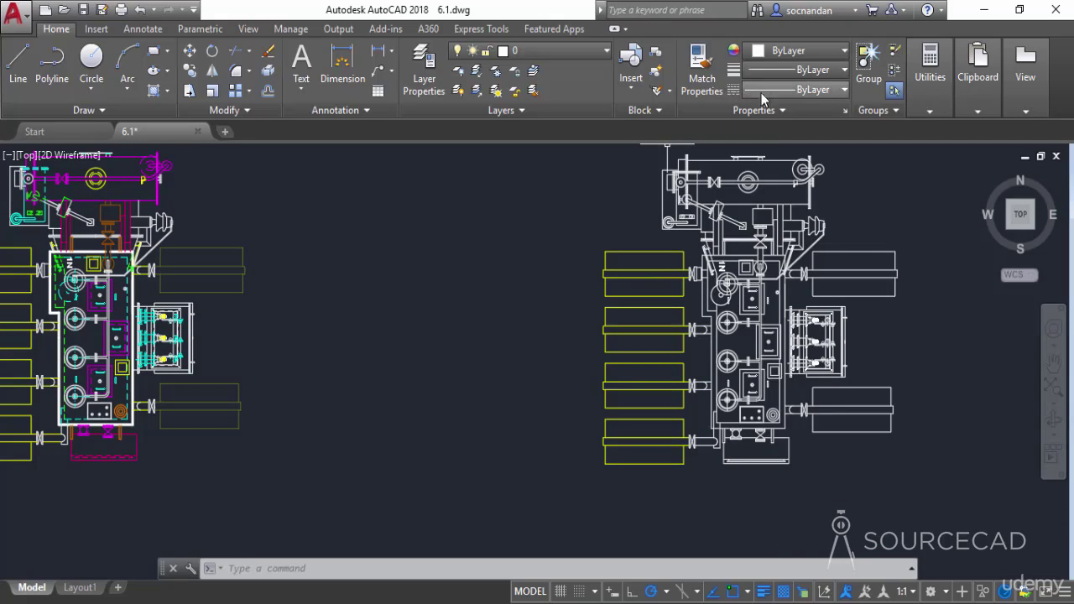
Load the ACAD_ISO02W100 ISO dash linetype from acadiso.lin into the drawing and choose ByLayer as the current linetype
left_click(829, 89)
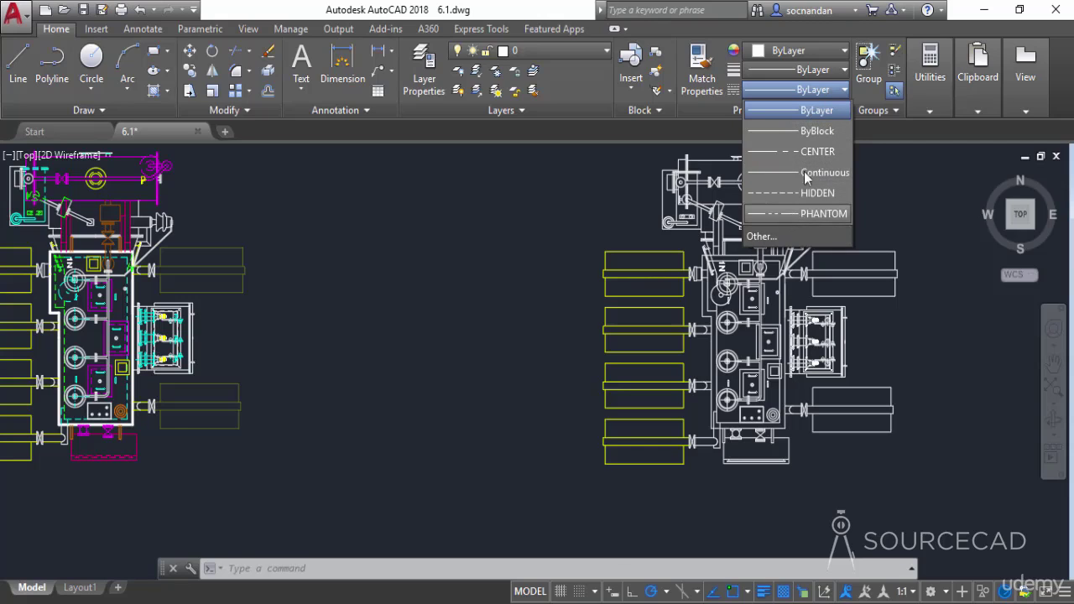
left_click(804, 90)
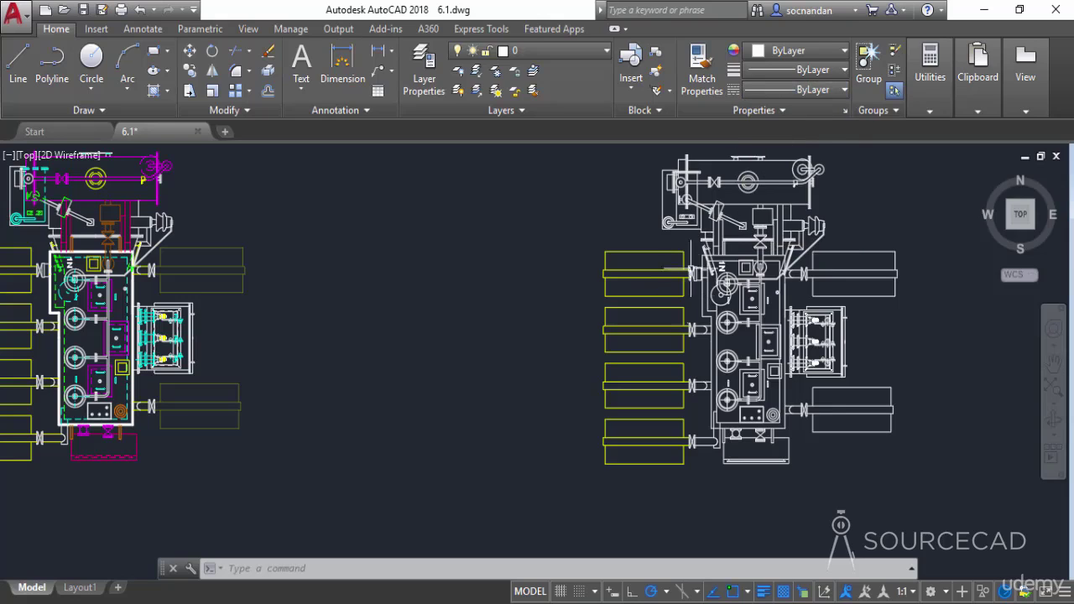
left_click(819, 95)
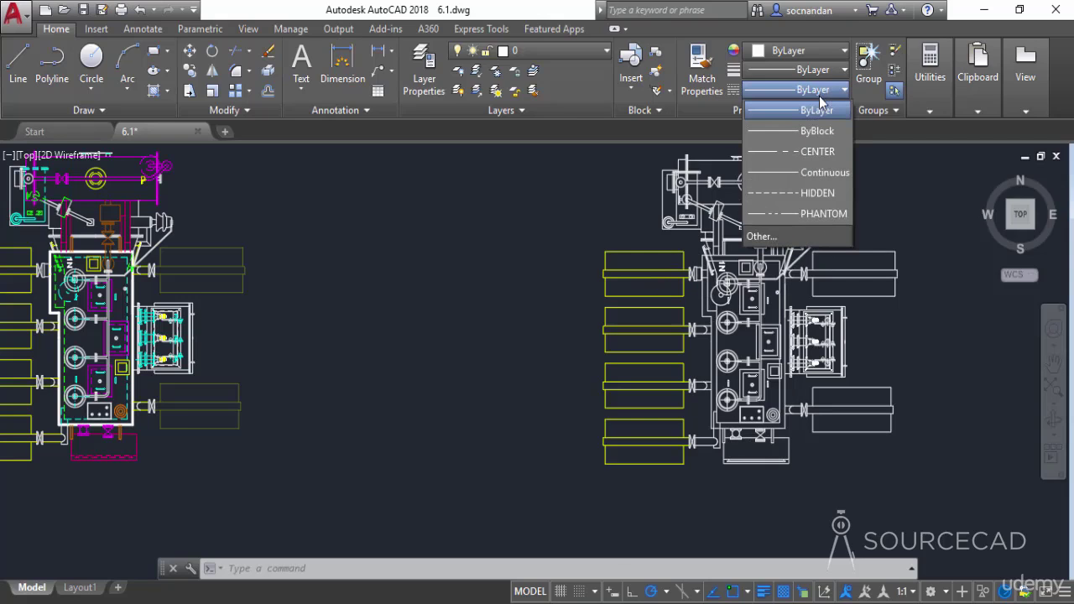
left_click(793, 234)
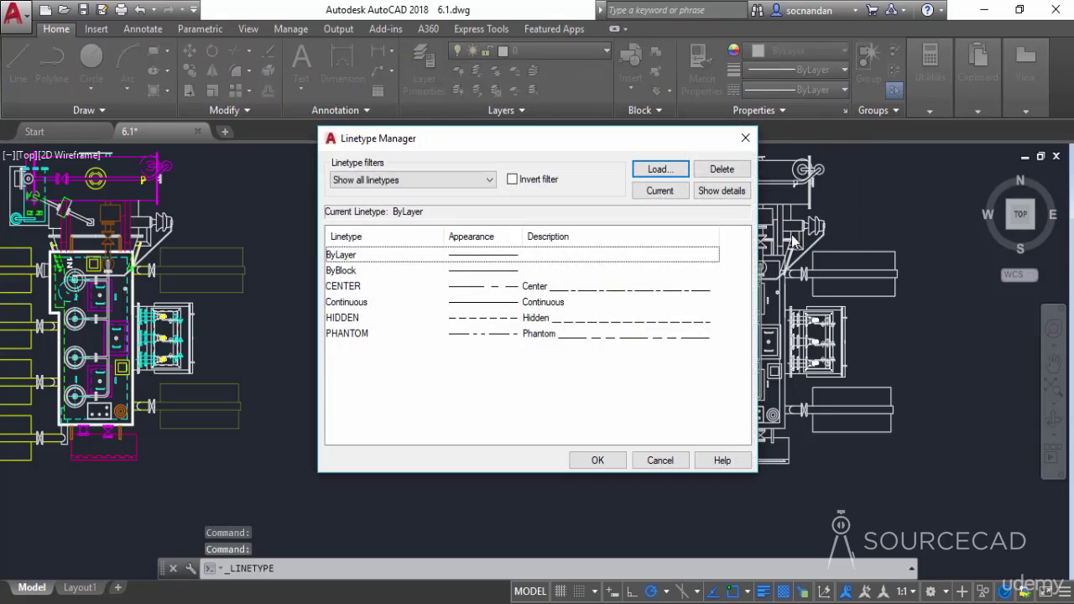
left_click(659, 170)
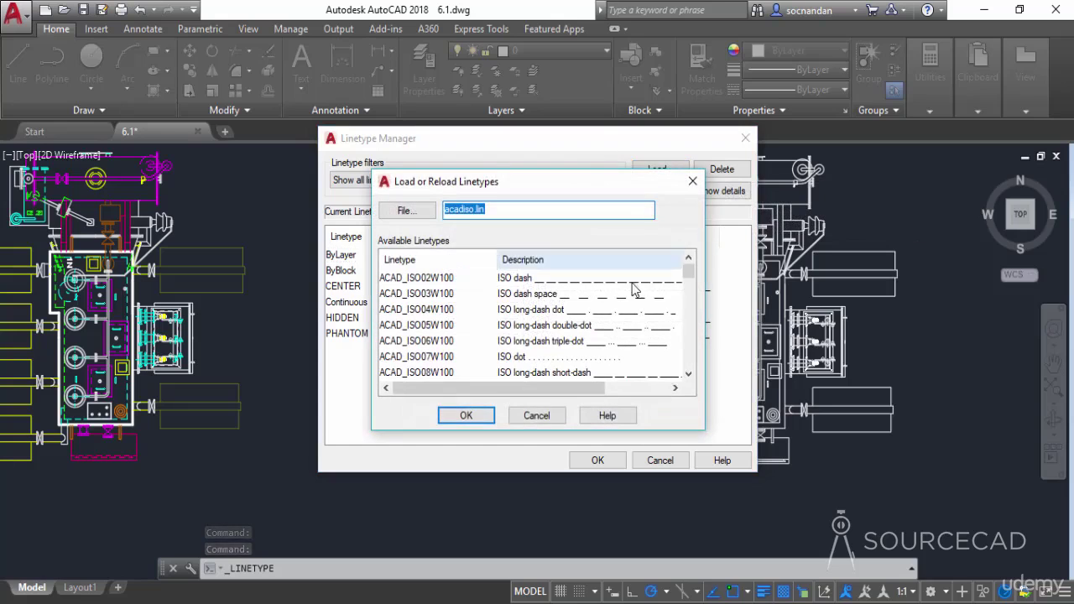
left_click_drag(693, 274, 694, 332)
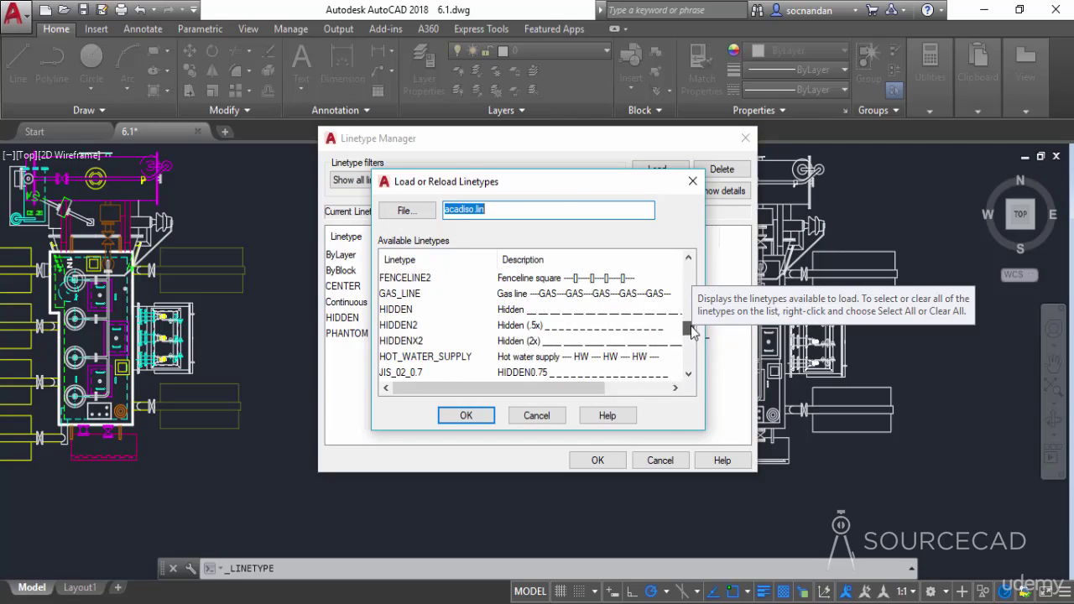
left_click_drag(690, 328, 689, 272)
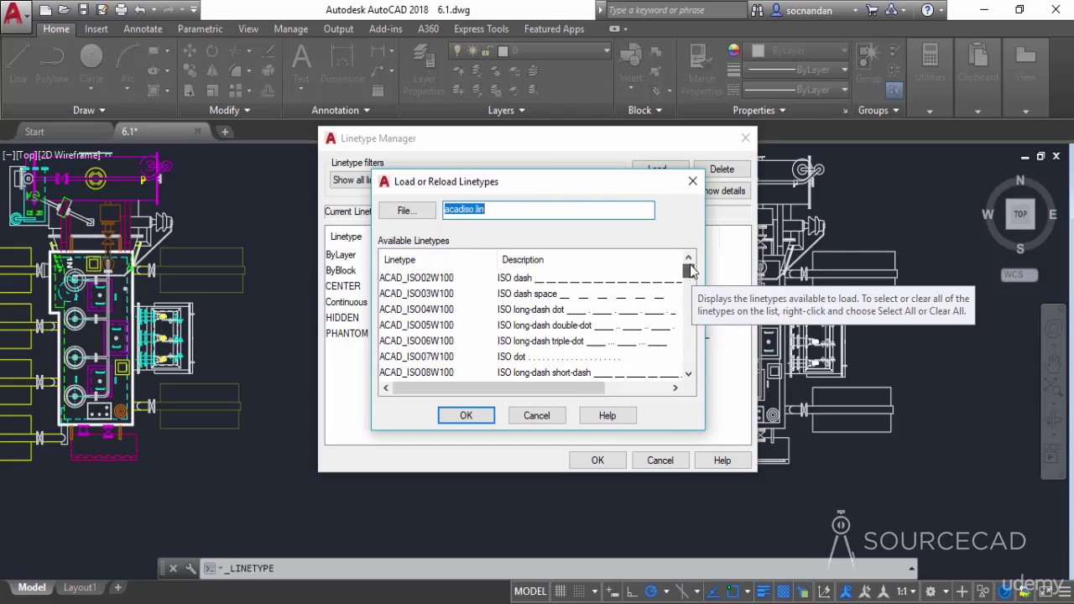
left_click(523, 284)
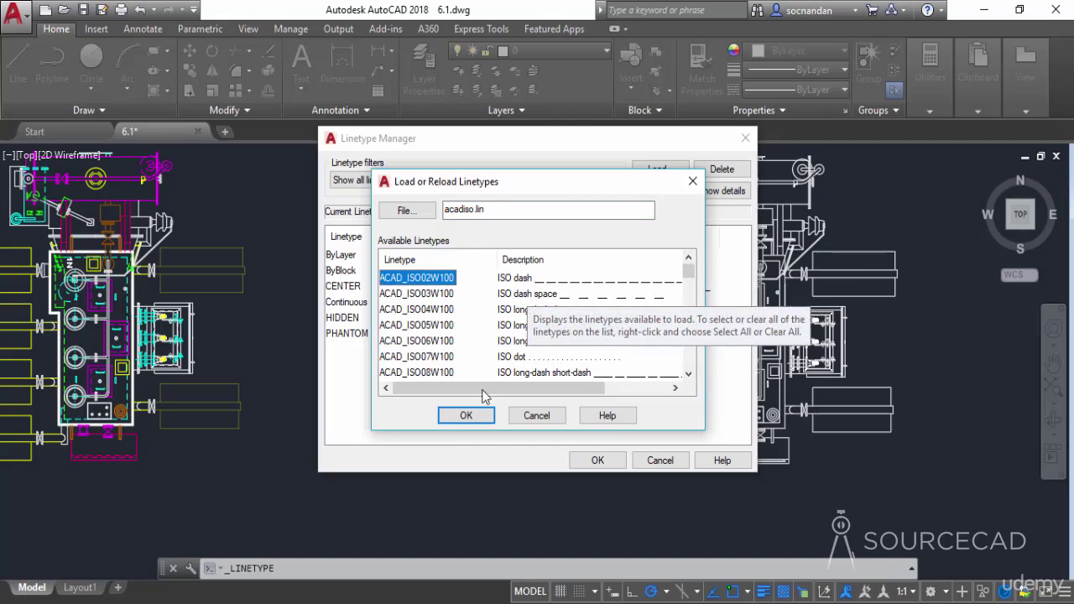
left_click(463, 417)
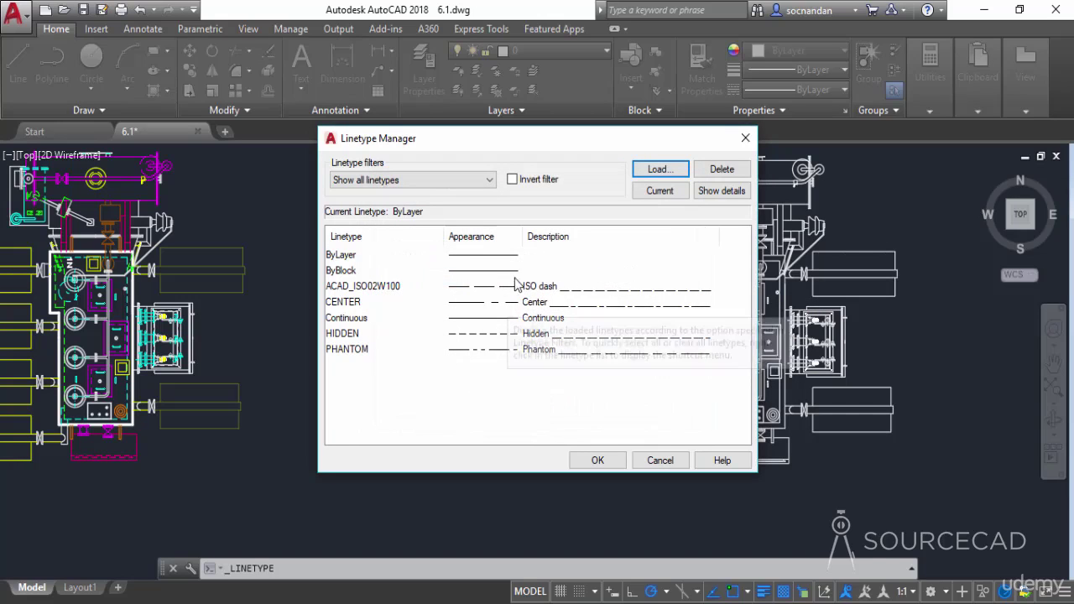
left_click(504, 290)
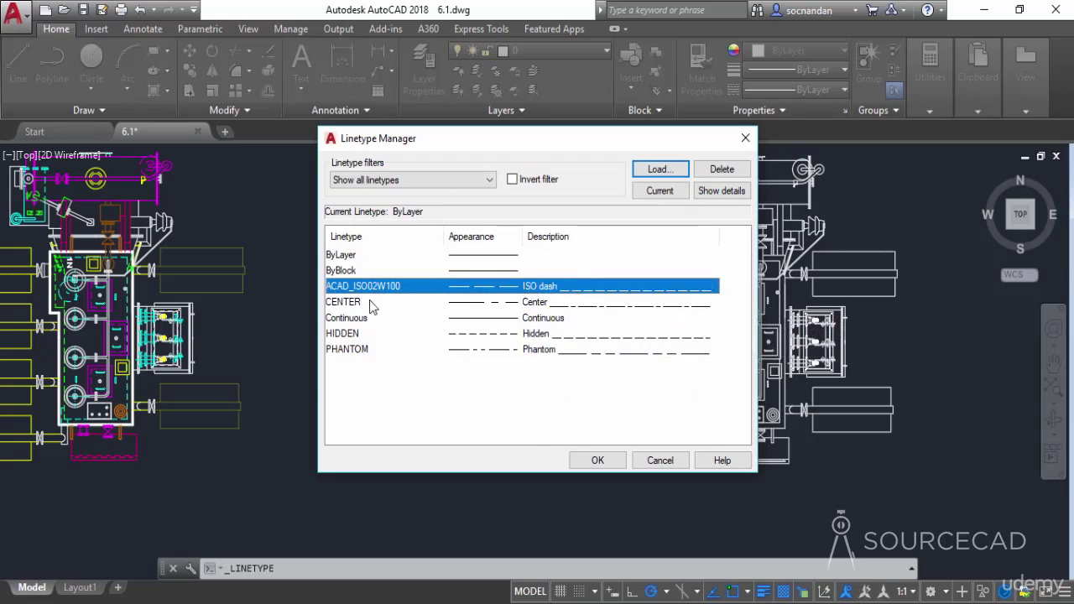
left_click(604, 461)
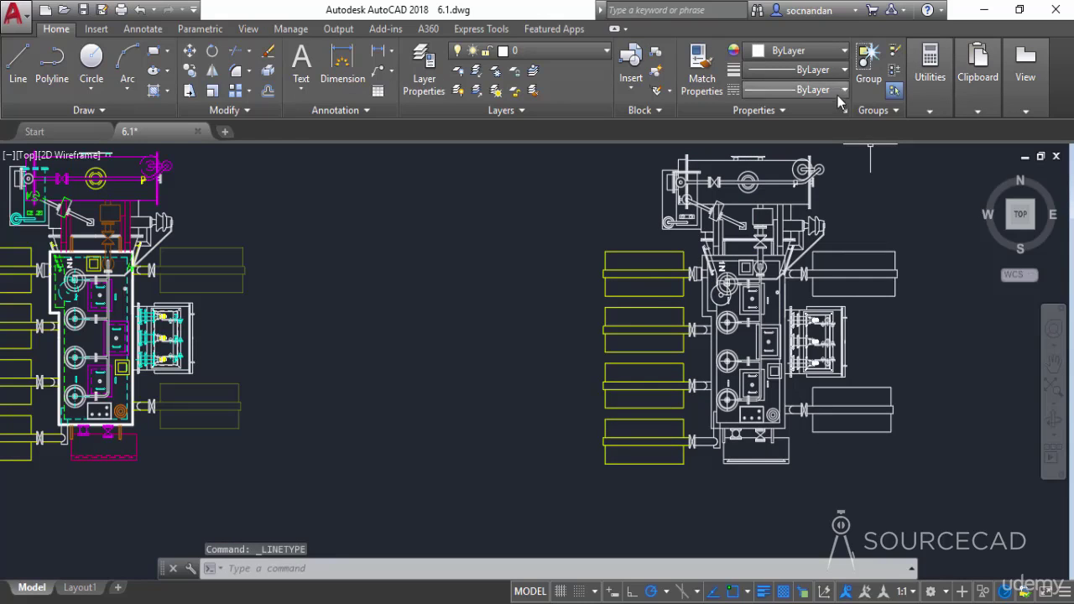
left_click(840, 92)
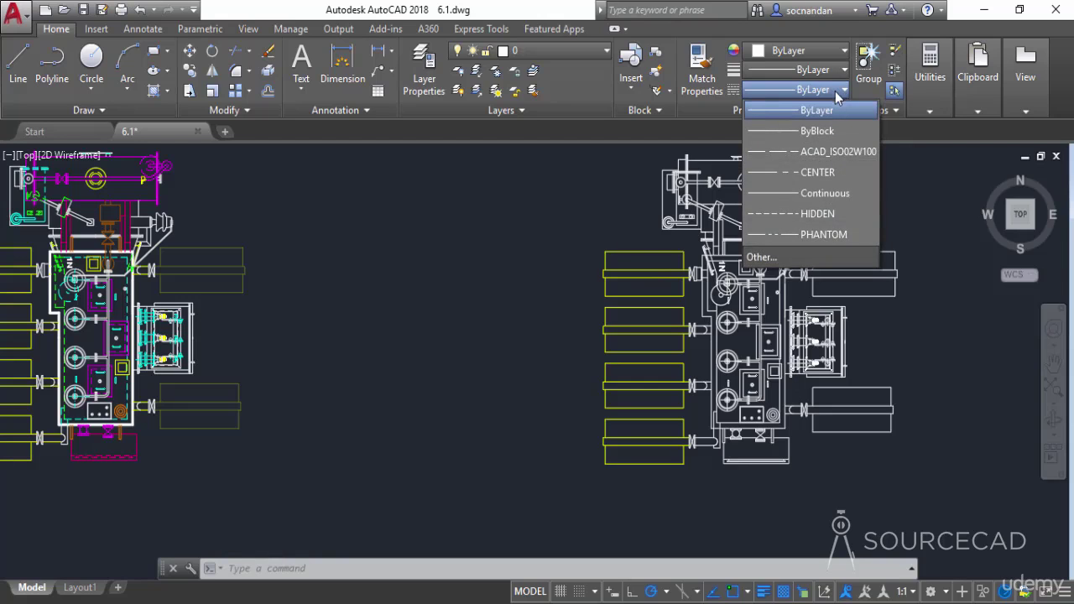
left_click(806, 110)
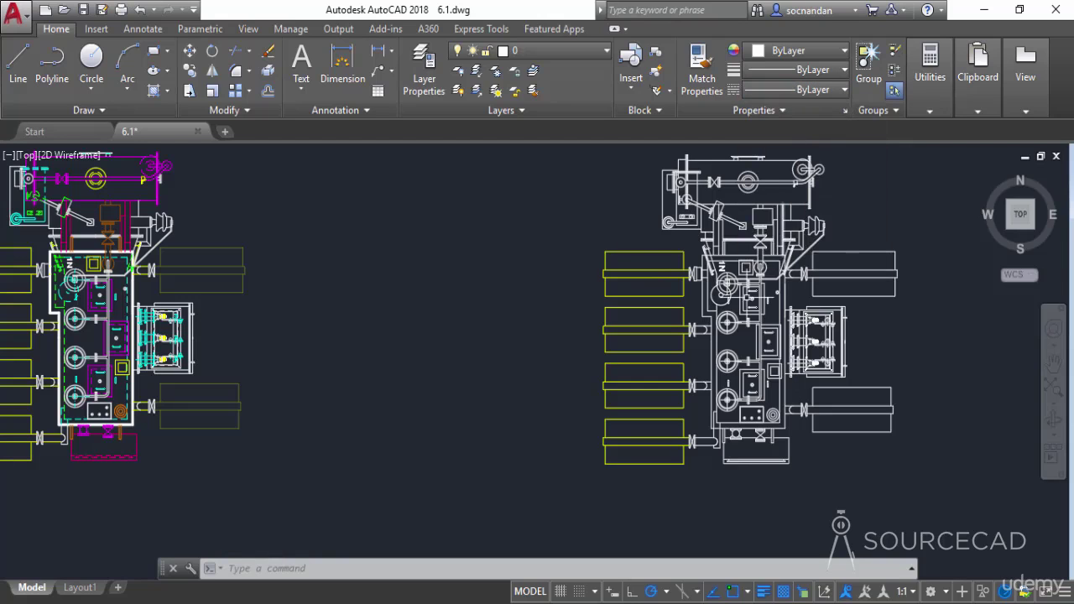
Assign the ACAD_ISO02W100 linetype to the seven lines forming the inner outline of the main tank in the uncoloured copy
scroll(710, 284, "up", 2)
scroll(710, 286, "up", 3)
left_click(702, 293)
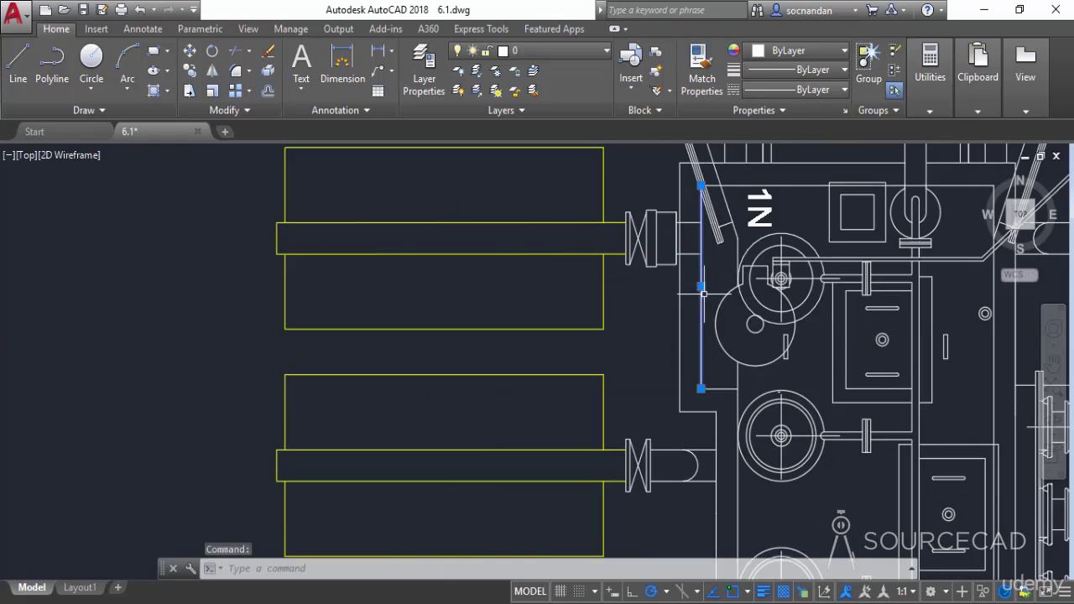
left_click(758, 185)
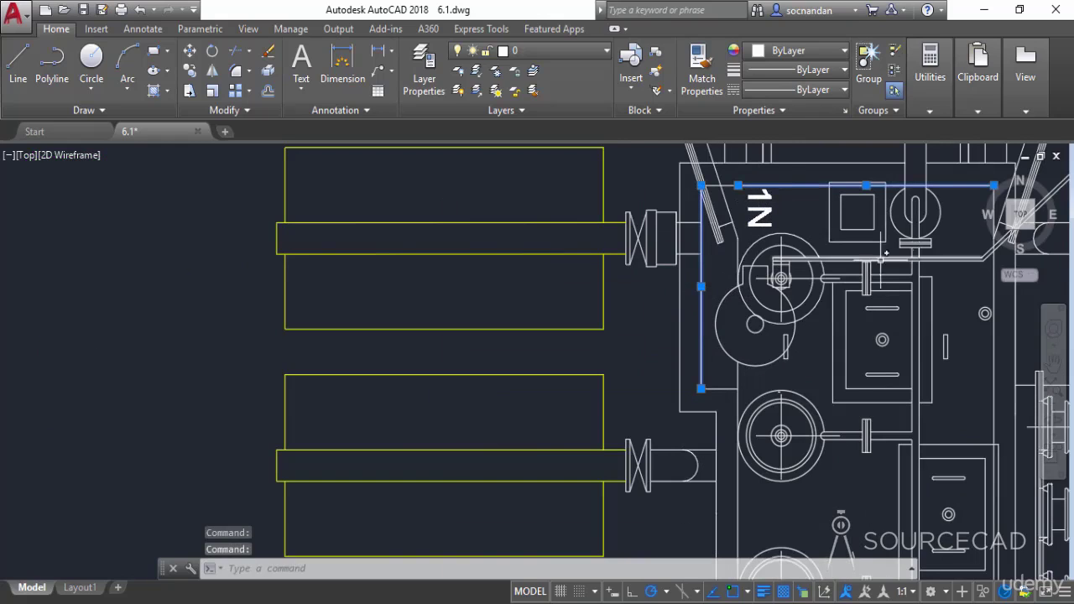
left_click(722, 185)
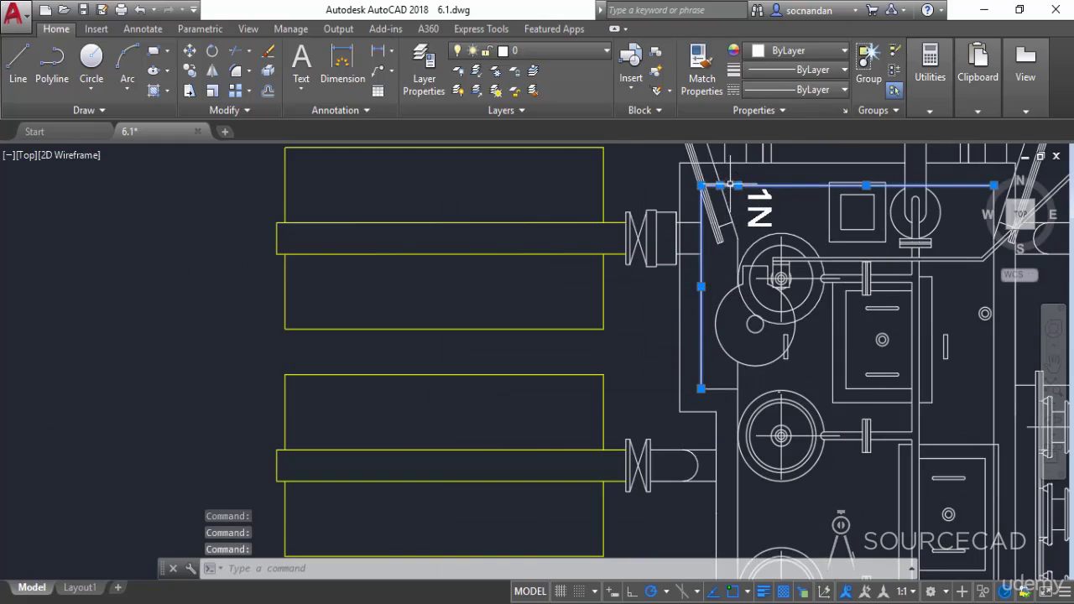
left_click(738, 401)
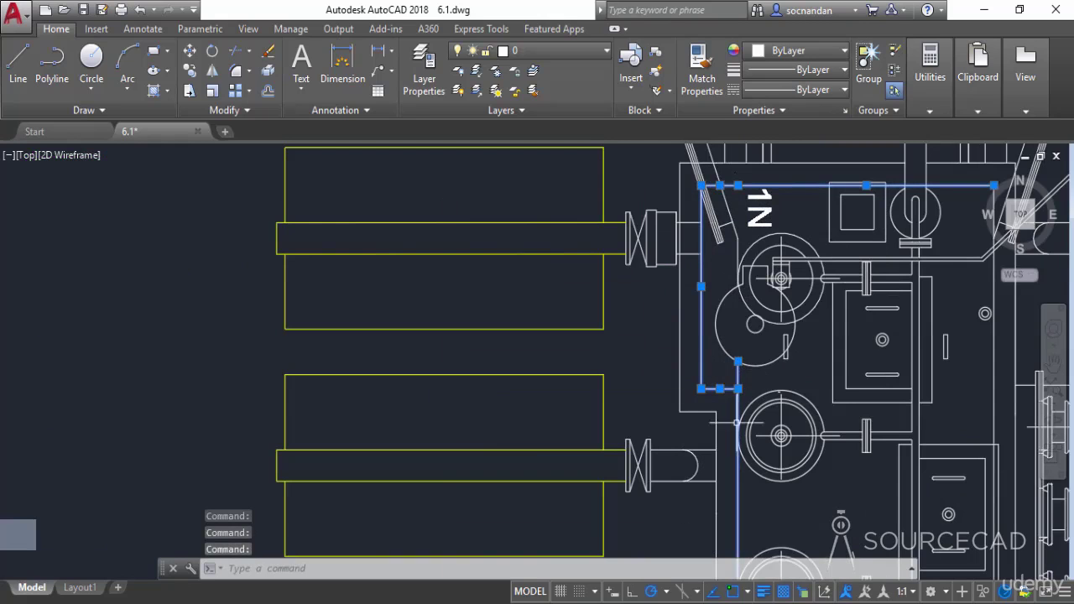
middle_click_drag(847, 492, 562, 454)
left_click(706, 326)
scroll(707, 325, "down", 4)
middle_click_drag(707, 326, 713, 195)
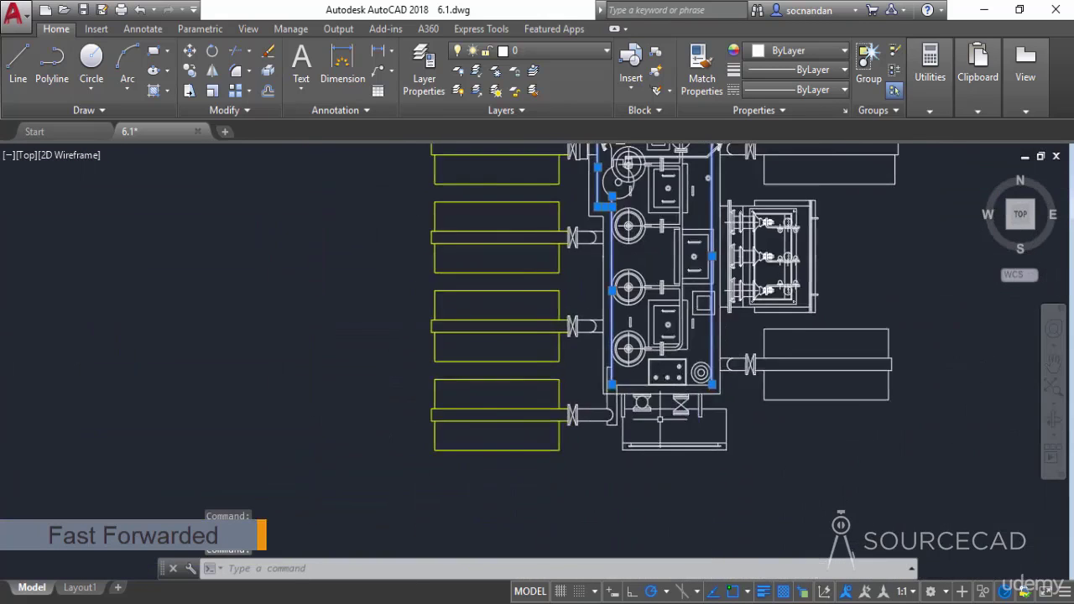
scroll(667, 418, "up", 2)
left_click(627, 365)
scroll(673, 340, "down", 2)
mouse_move(658, 238)
middle_mouse_down()
mouse_move(664, 287)
mouse_move(611, 380)
middle_mouse_up()
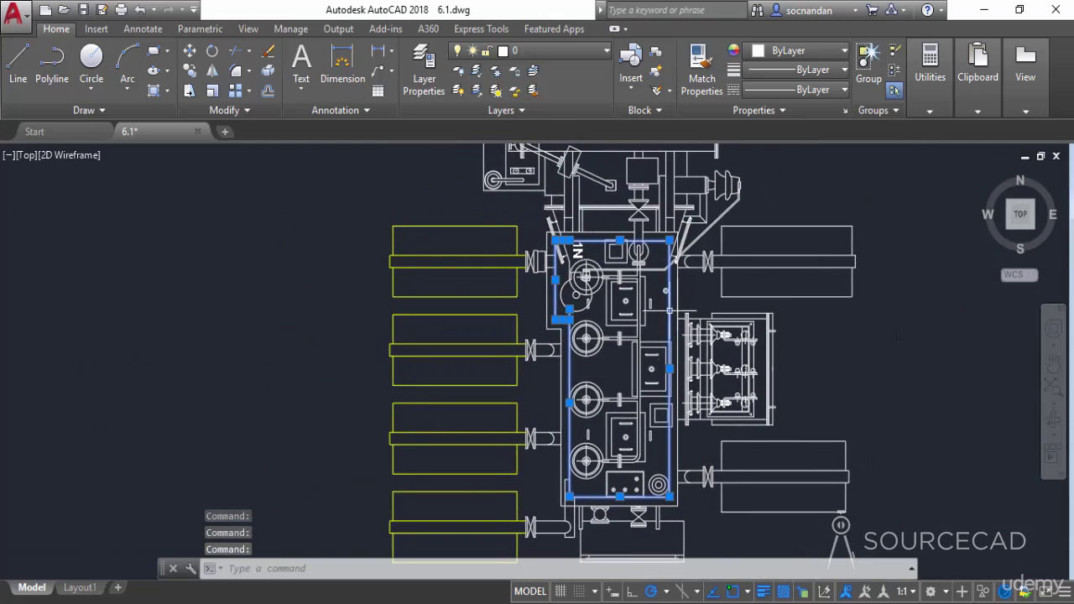
left_click(812, 90)
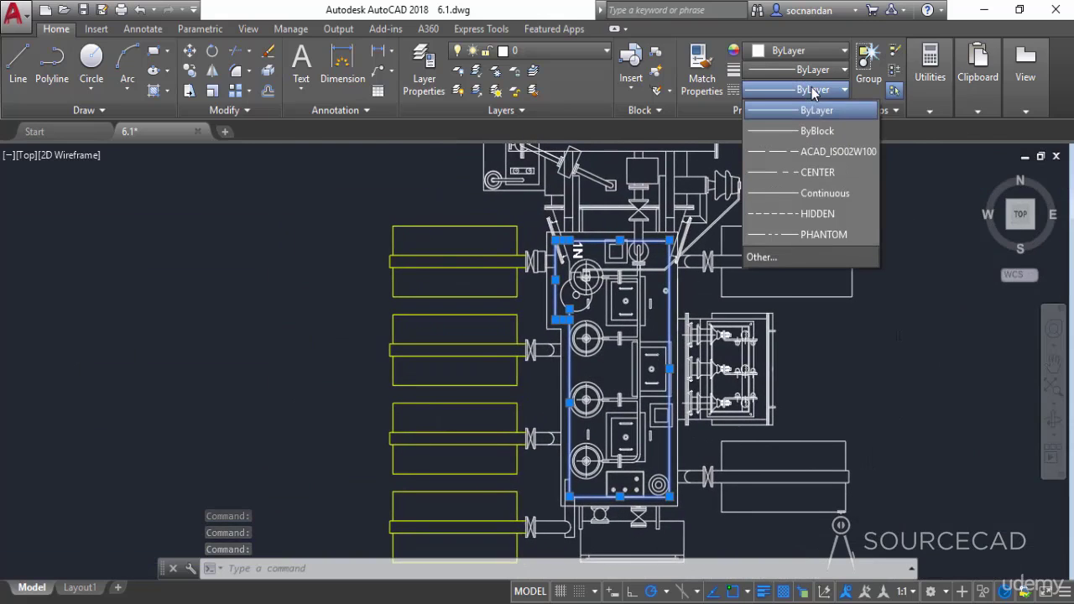
left_click(834, 153)
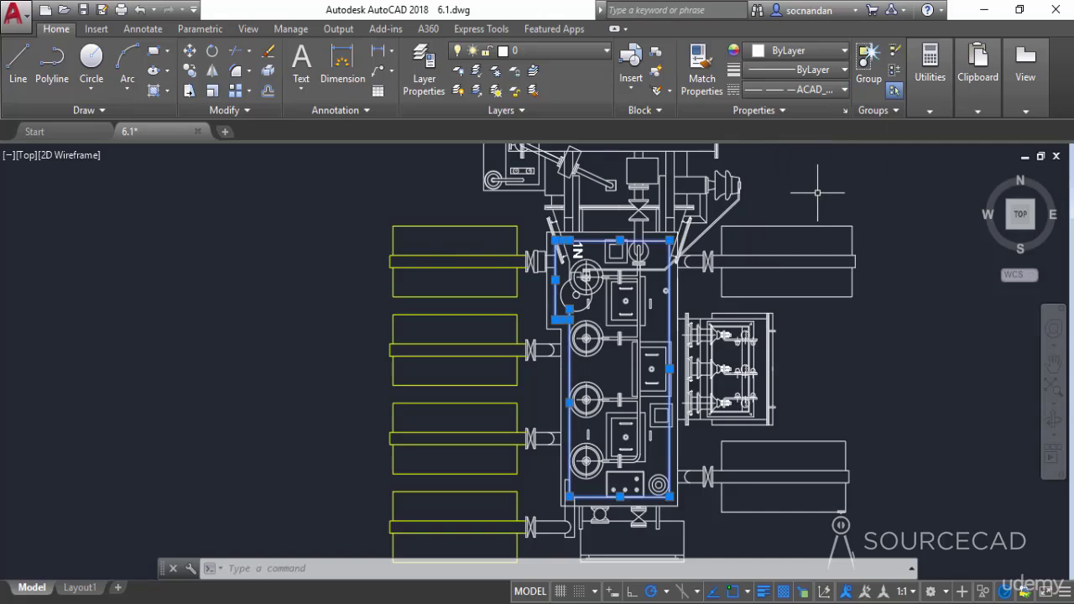
key("Escape")
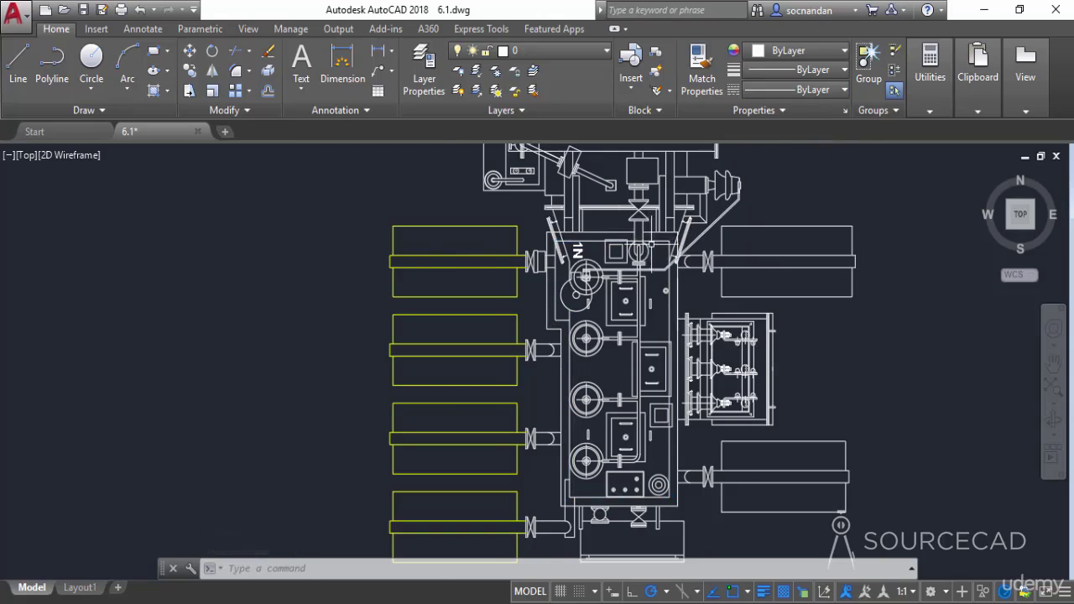
Examine the inner tank outline in the uncoloured copy and compare its line pattern with the dashed outline in the coloured drawing
scroll(653, 242, "up", 6)
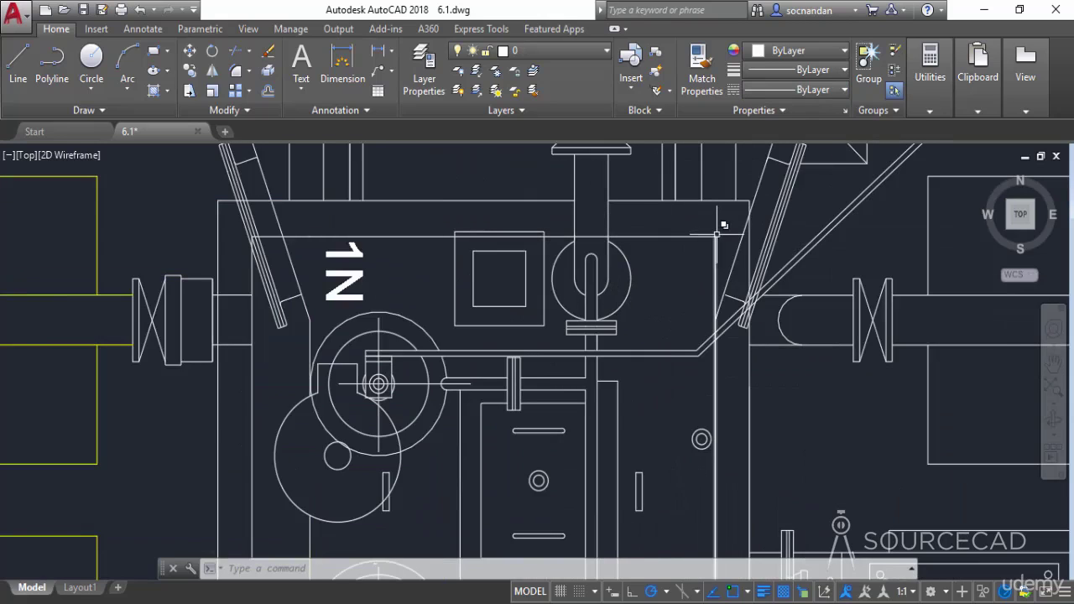
scroll(715, 237, "down", 6)
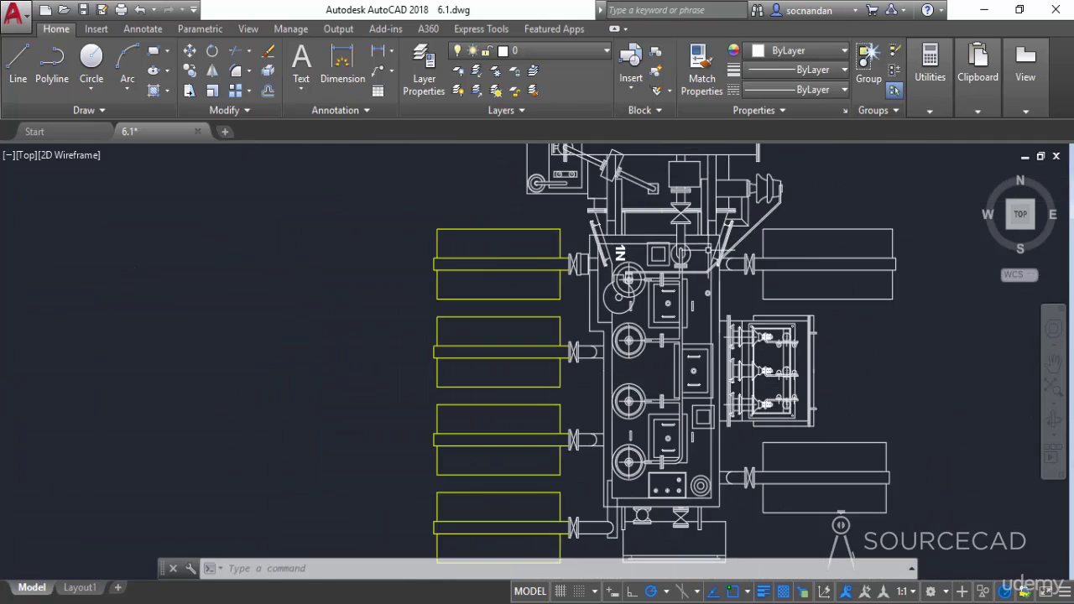
scroll(715, 312, "down", 4)
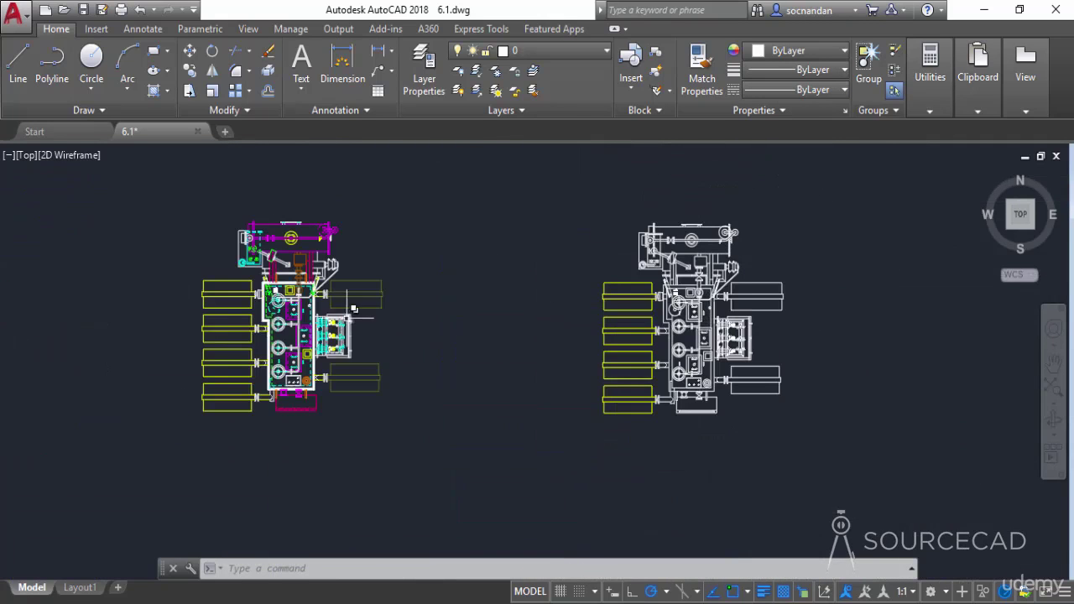
scroll(308, 308, "up", 4)
scroll(307, 307, "up", 2)
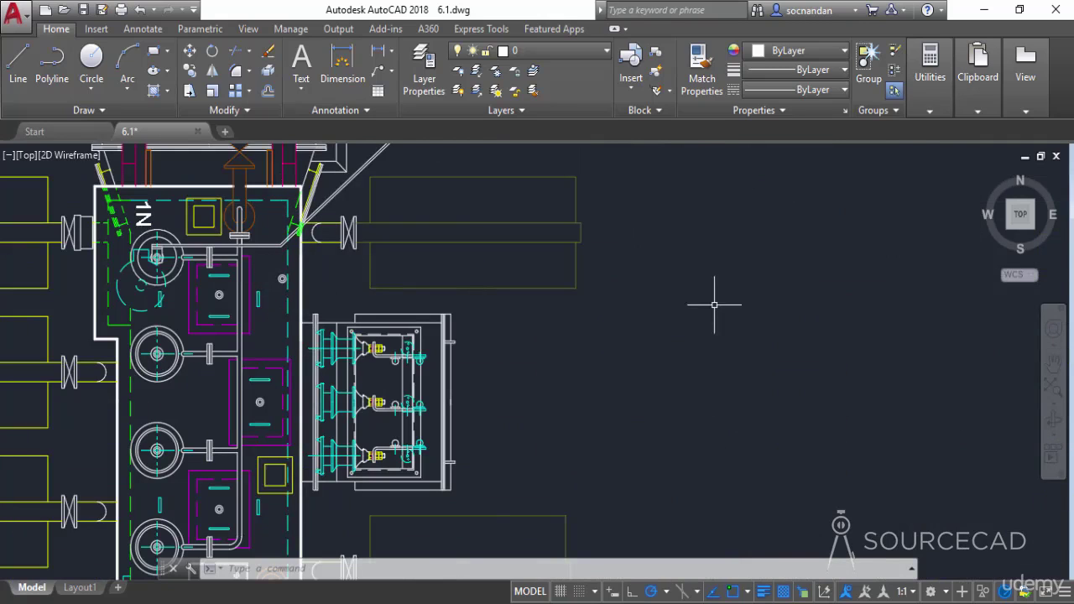
scroll(718, 317, "down", 3)
middle_click_drag(843, 355, 437, 336)
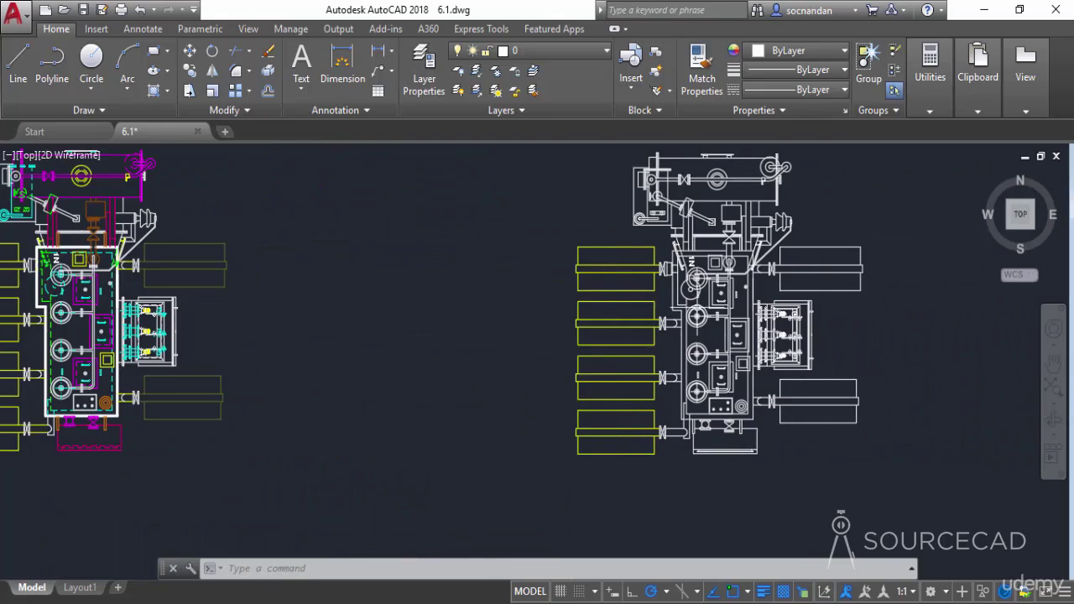
scroll(681, 261, "up", 2)
middle_click_drag(778, 388, 674, 367)
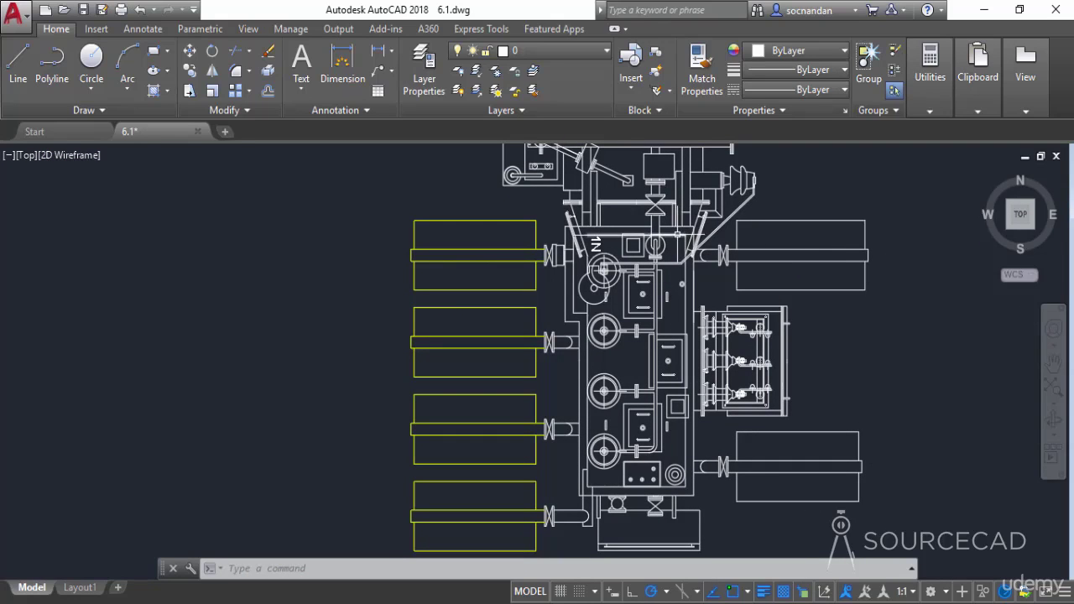
Select the seven lines of the inner tank outline in the uncoloured copy and open their full object properties
left_click(676, 235)
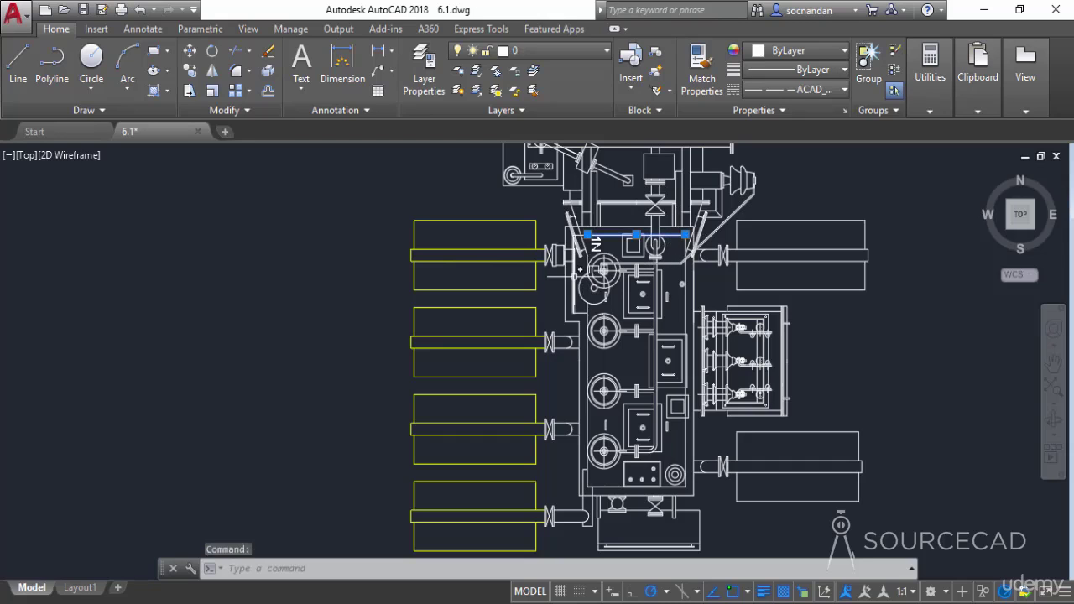
scroll(575, 235, "up", 6)
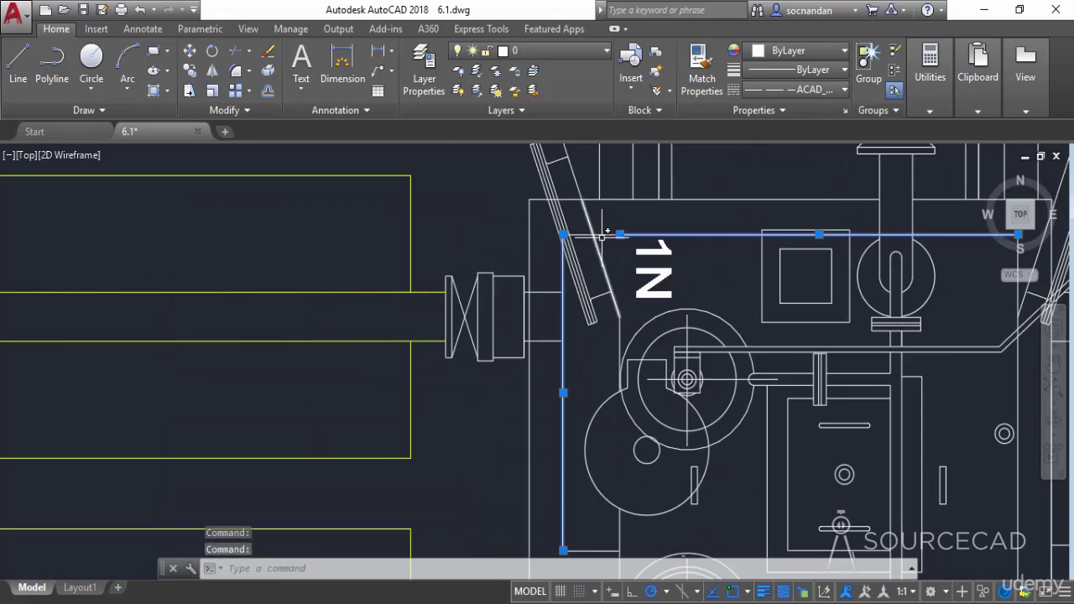
scroll(690, 363, "down", 4)
scroll(688, 369, "down", 2)
middle_click_drag(729, 407, 611, 332)
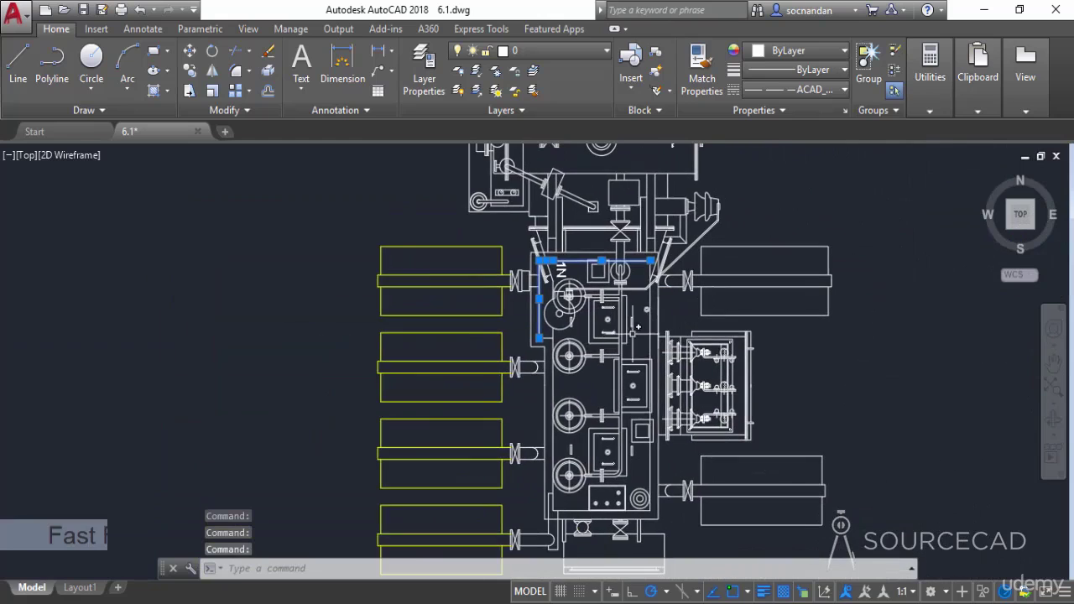
left_click(651, 324)
scroll(546, 342, "up", 4)
left_click(549, 330)
left_click(566, 311)
scroll(641, 340, "down", 4)
middle_click_drag(644, 514, 627, 415)
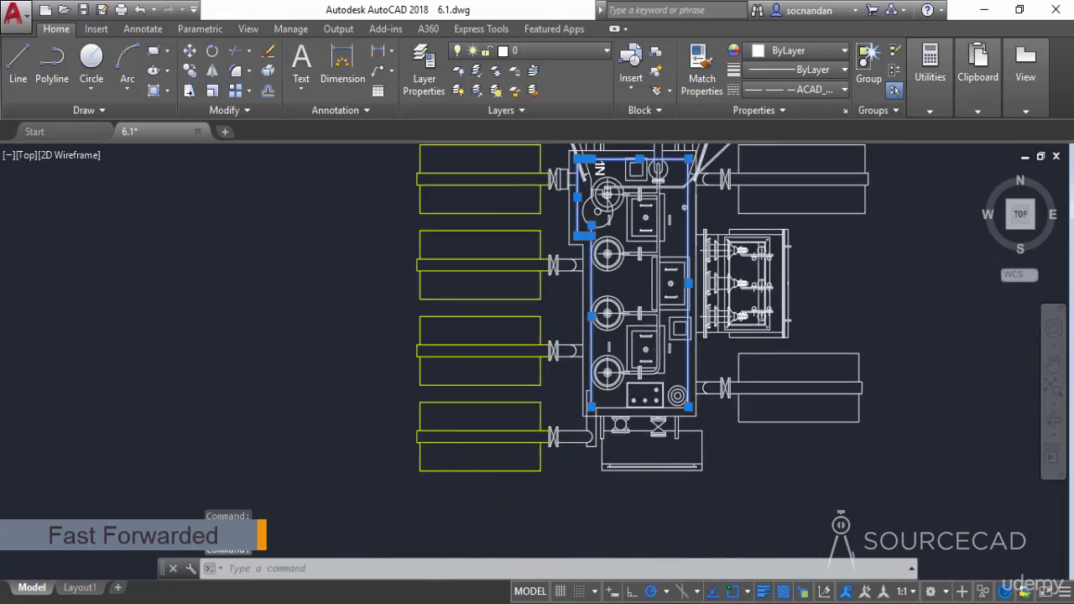
scroll(626, 415, "up", 2)
left_click(615, 403)
scroll(628, 280, "down", 2)
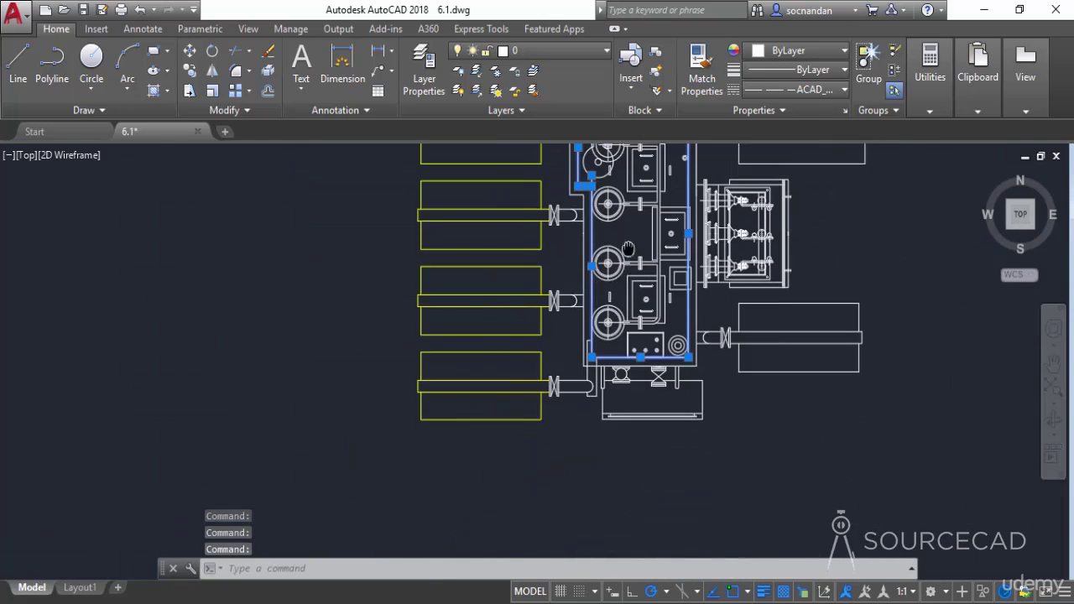
mouse_move(651, 249)
middle_mouse_down()
mouse_move(592, 392)
mouse_move(547, 379)
middle_mouse_up()
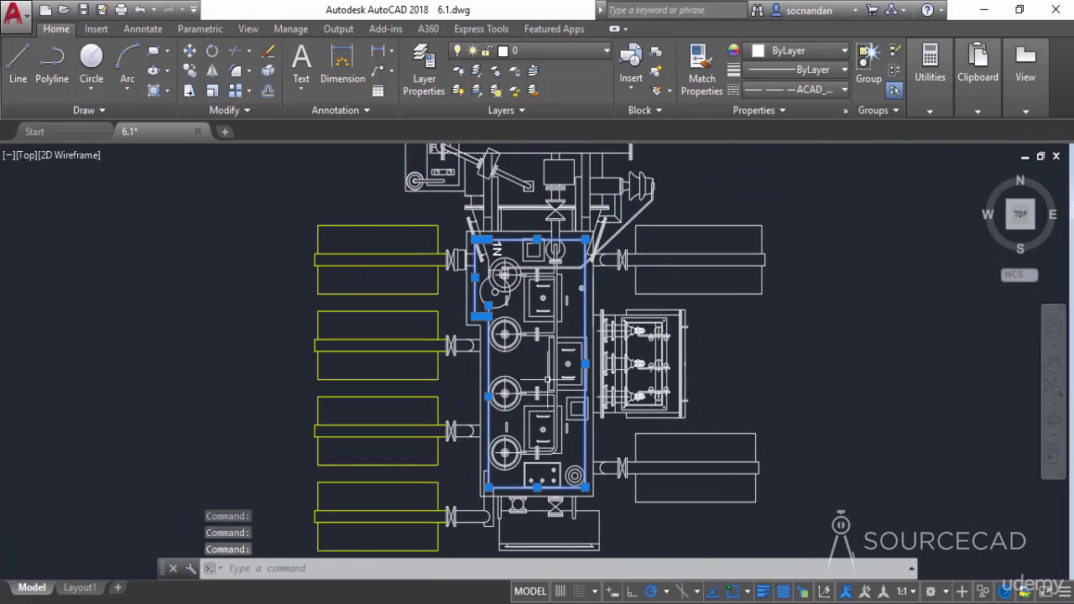
right_click(782, 212)
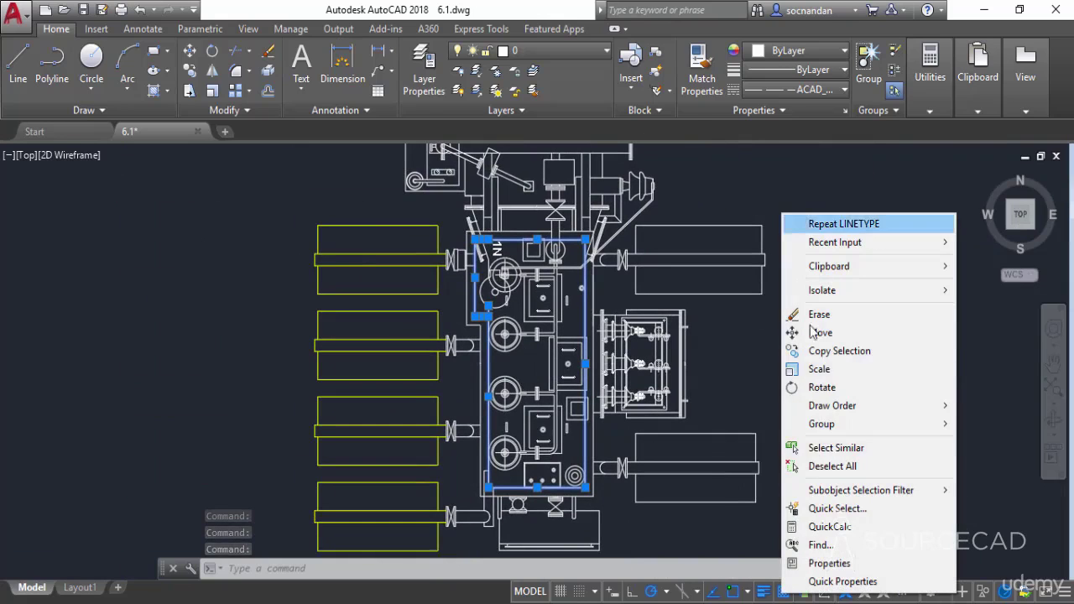
left_click(834, 559)
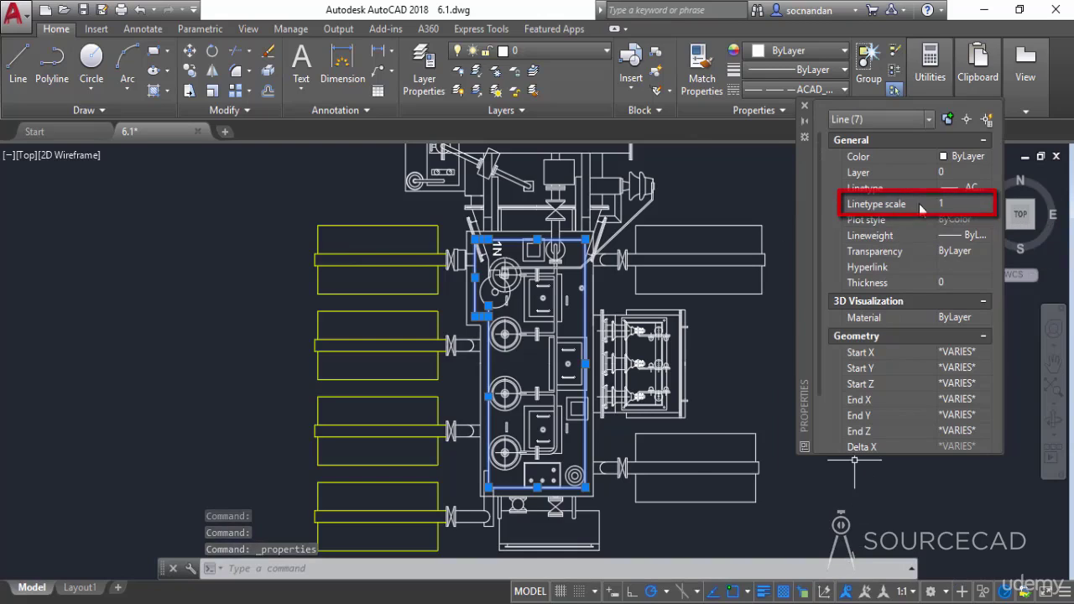
left_click_drag(810, 210, 726, 232)
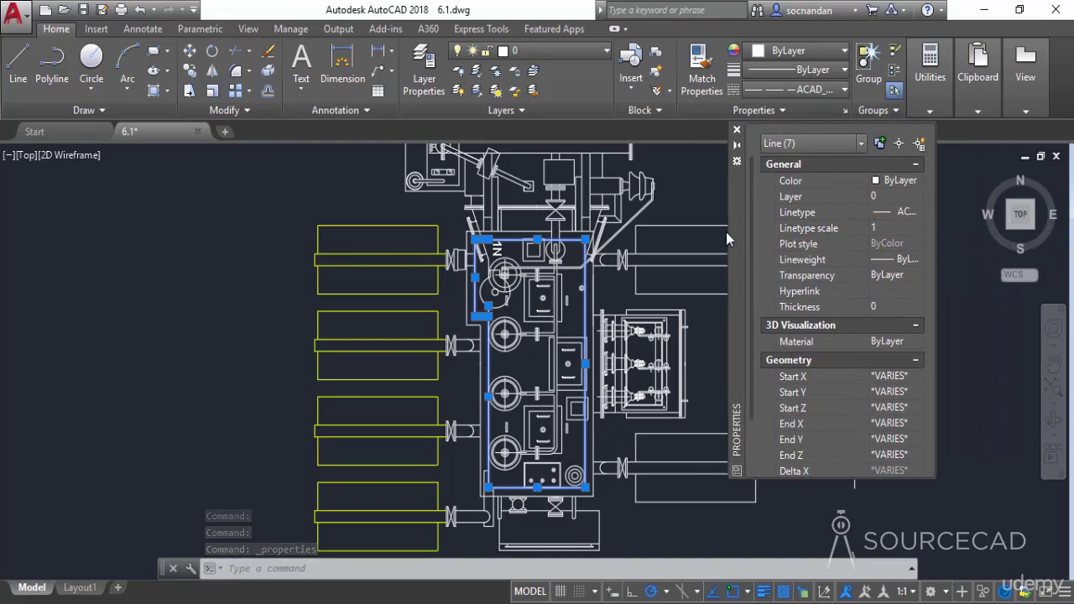
Try a linetype scale of 0.008 on the selected inner tank outline
left_click(868, 226)
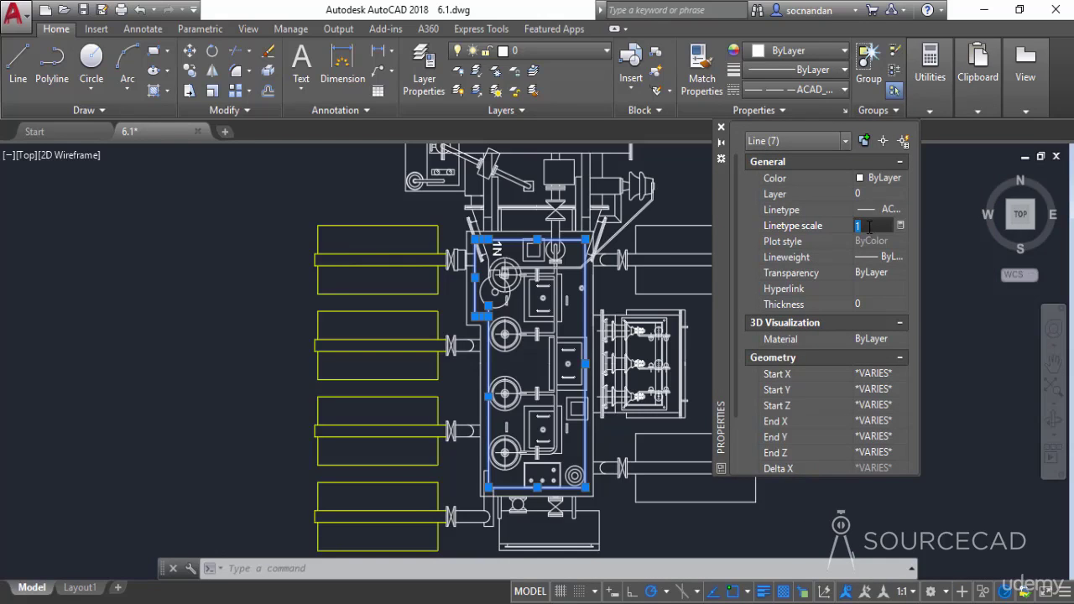
key("Return")
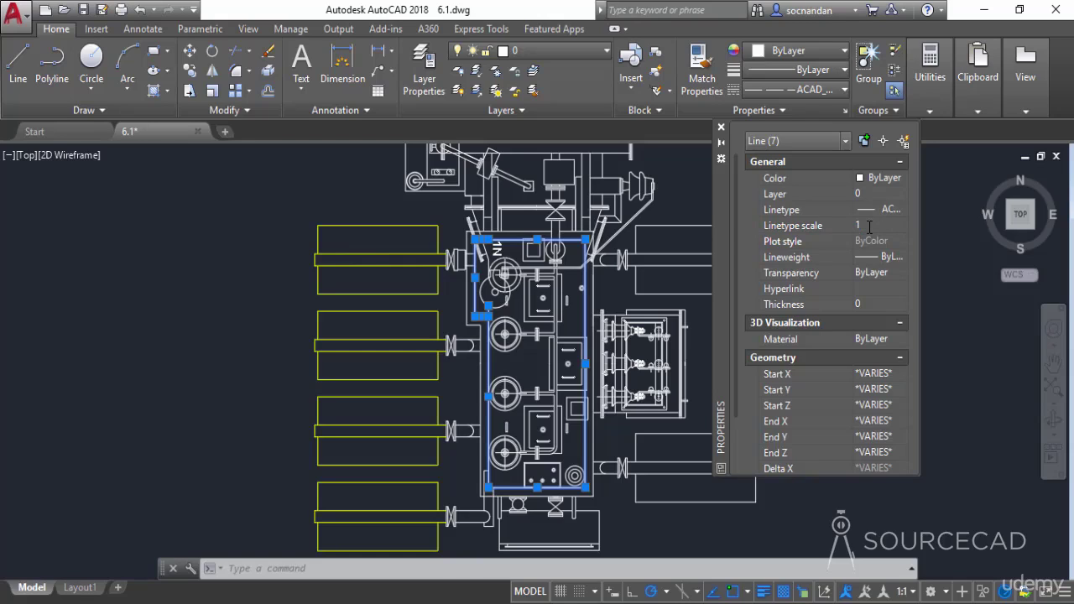
left_click(870, 227)
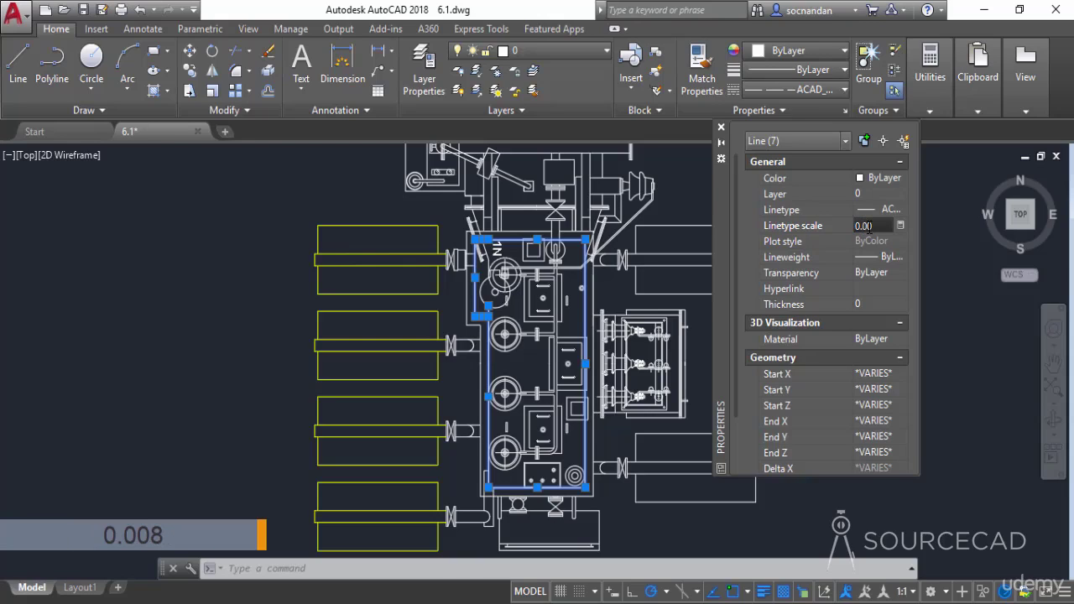
key("Return")
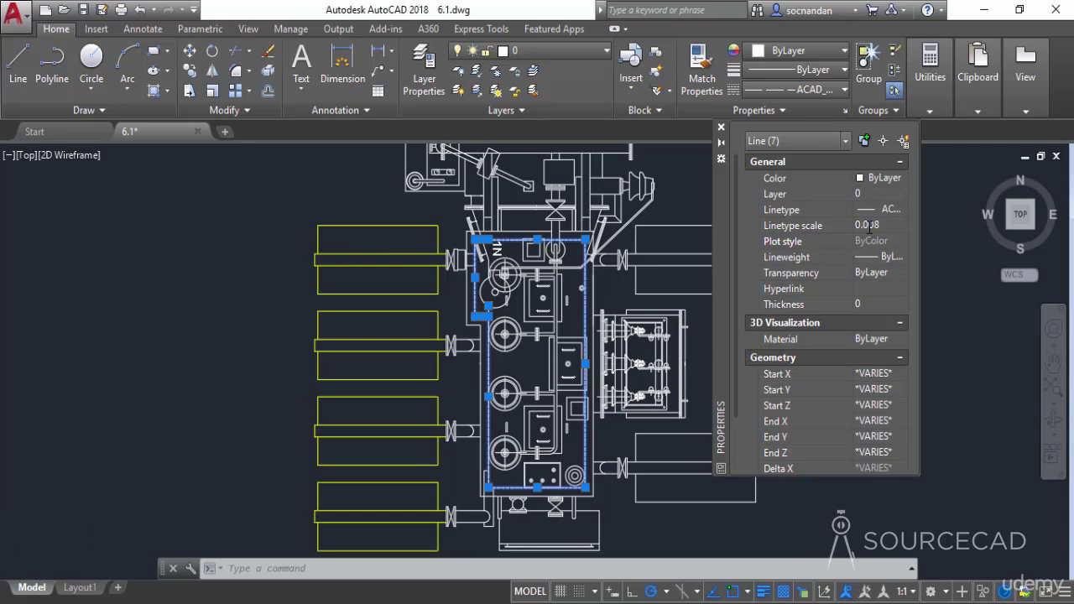
Try linetype scales of 0.02 and 0.05 on the inner tank outline to compare the dash spacing
left_click(869, 225)
type("0.")
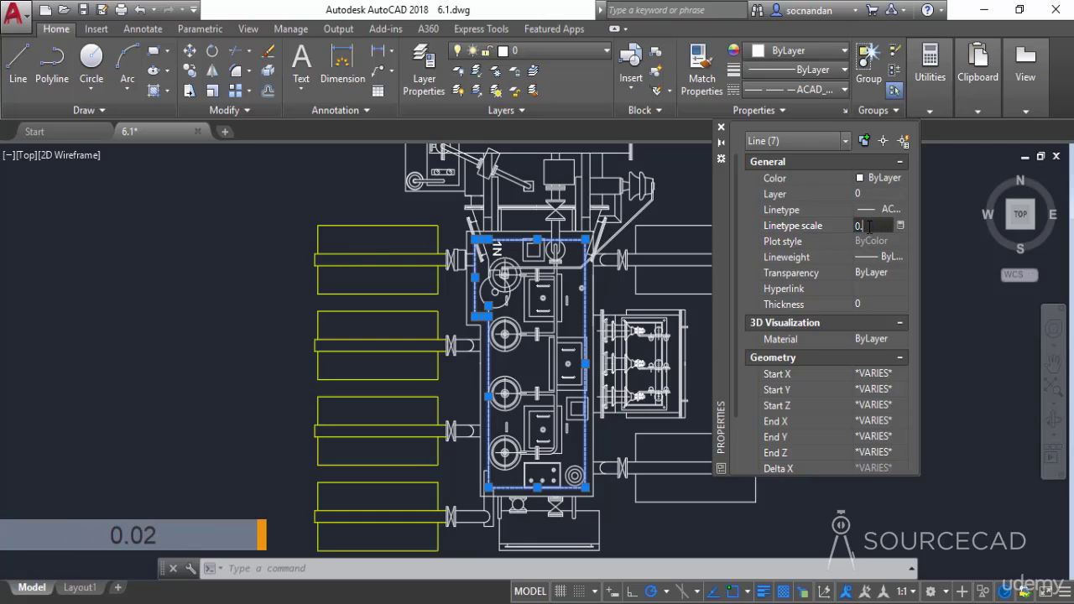
key("Return")
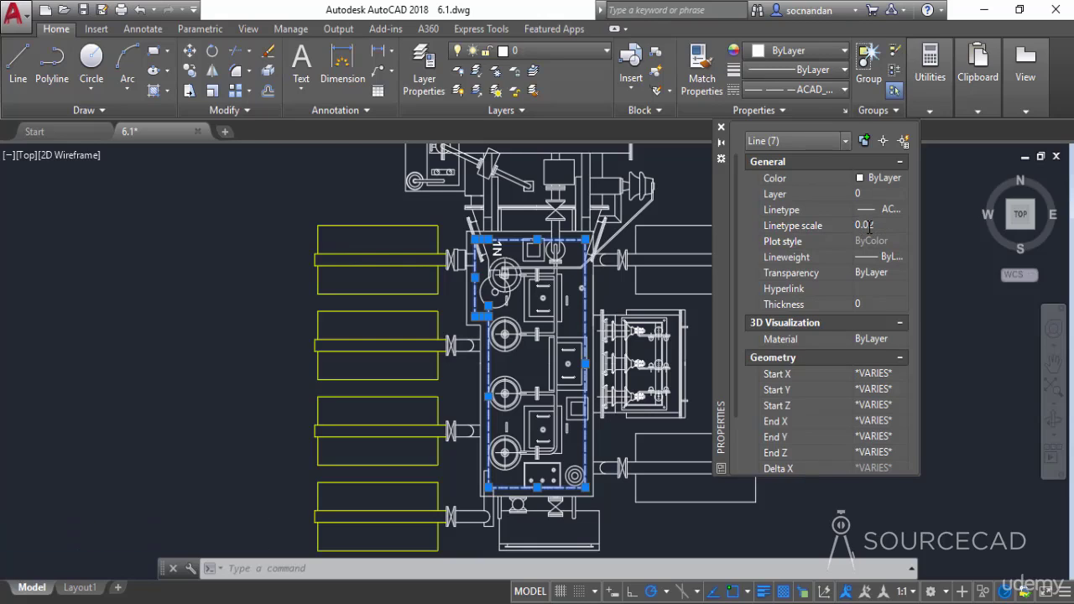
left_click(869, 228)
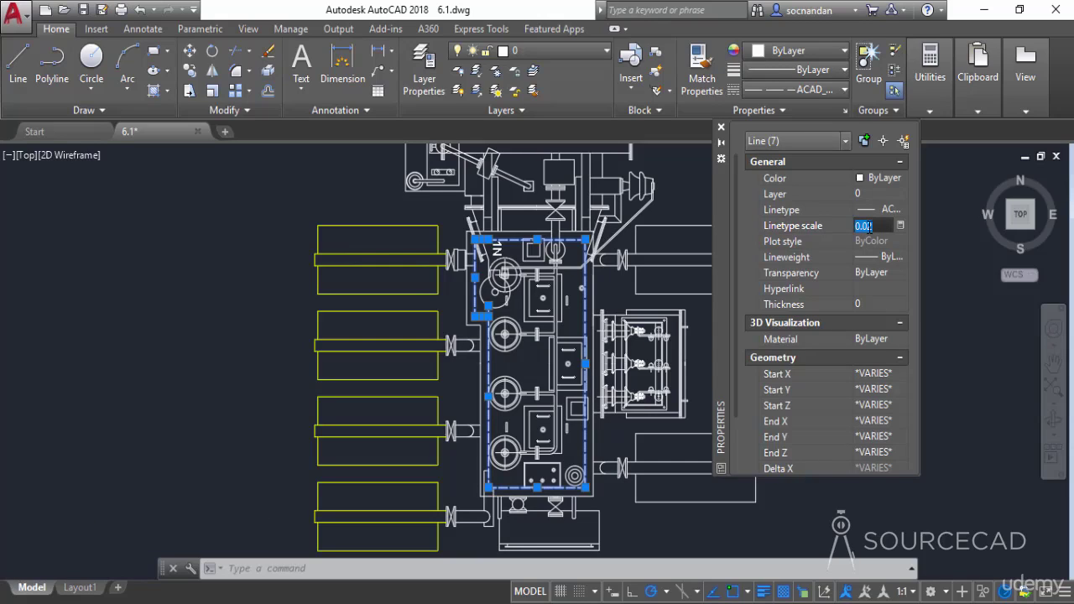
type("0.0")
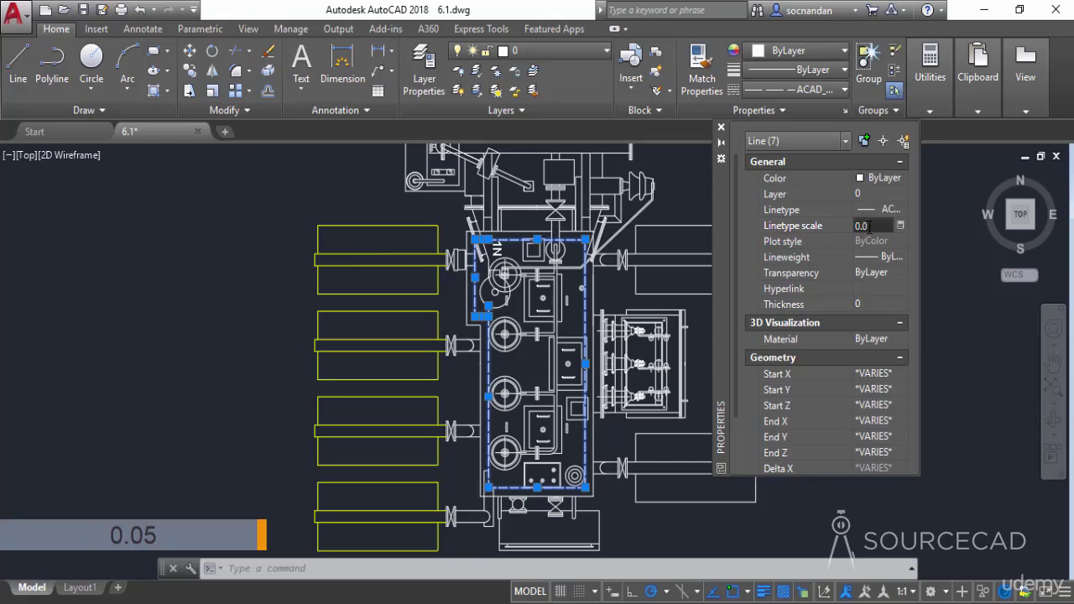
key("Return")
Set the linetype scale of the seven inner tank outline lines to 0.04
left_click(869, 226)
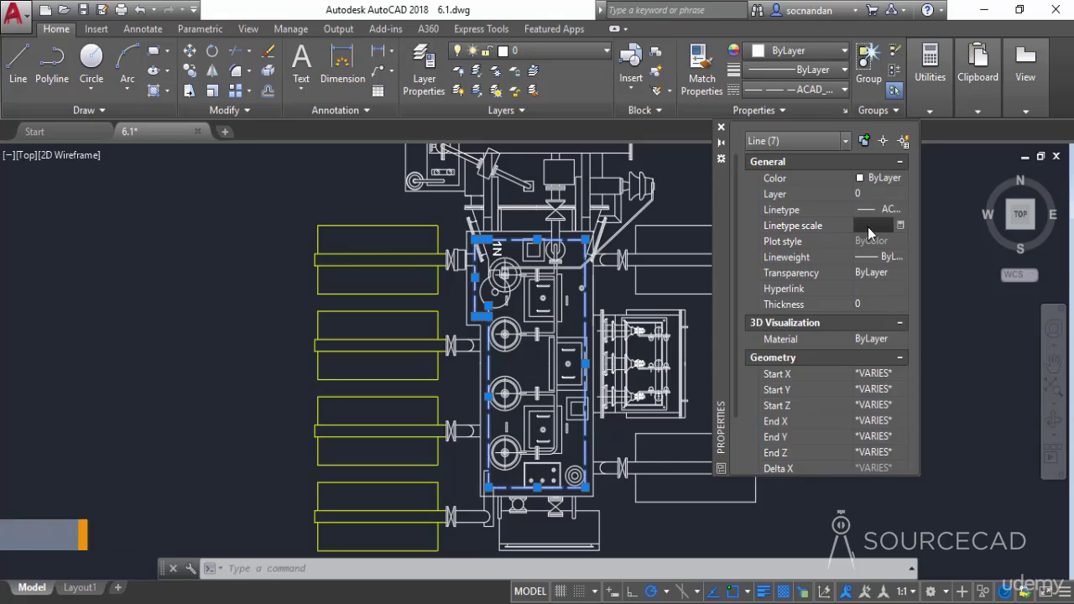
type("0.04")
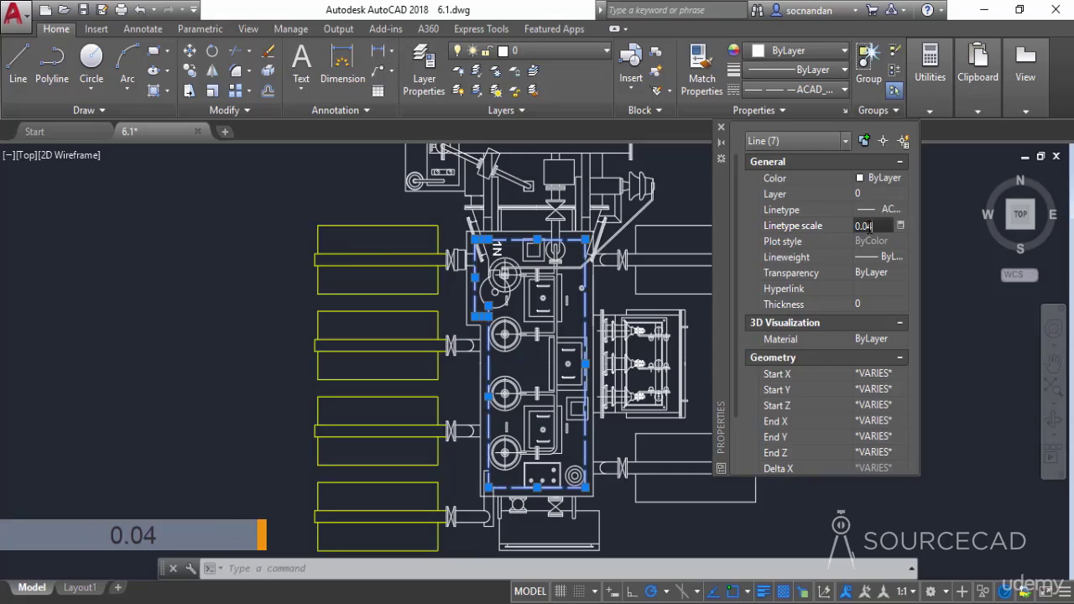
key("Return")
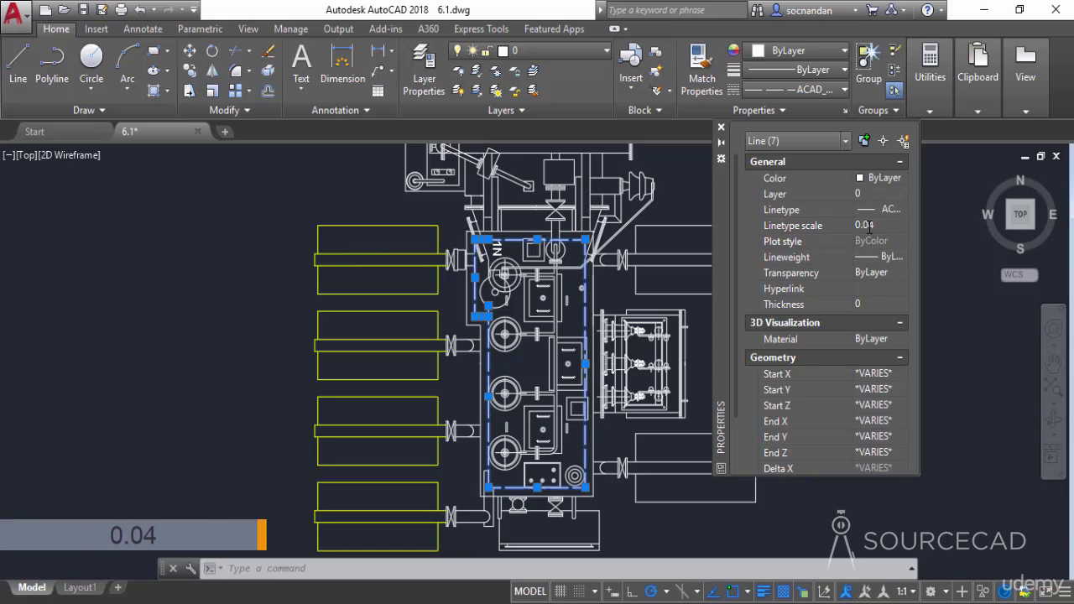
Close the object properties, deselect the inner tank outline and inspect its dashes along the tank in the uncoloured copy
left_click(720, 128)
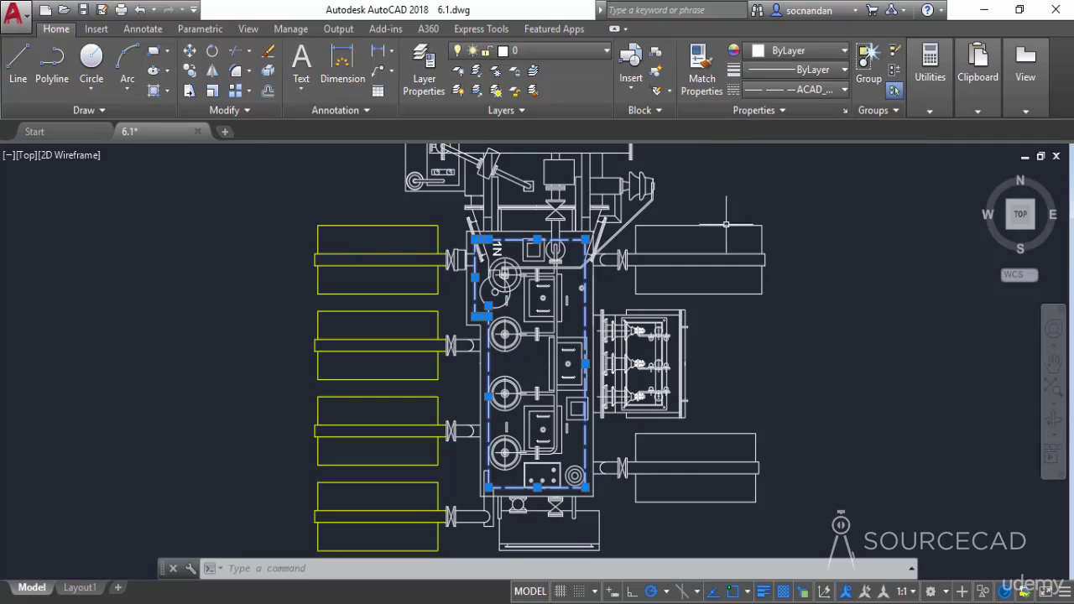
key("Escape")
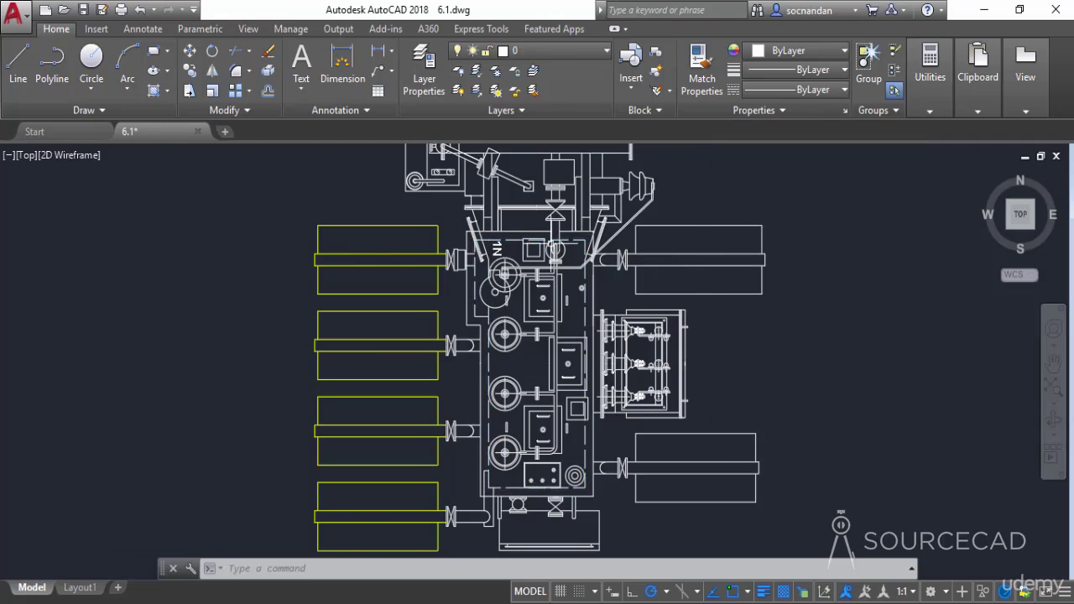
scroll(577, 271, "up", 2)
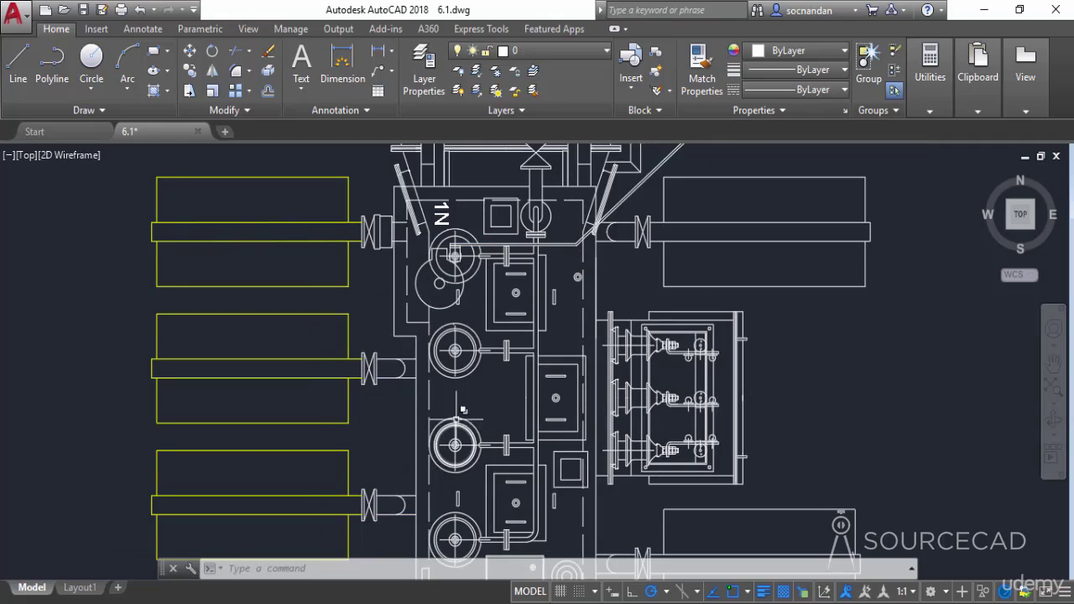
middle_click_drag(408, 484, 466, 356)
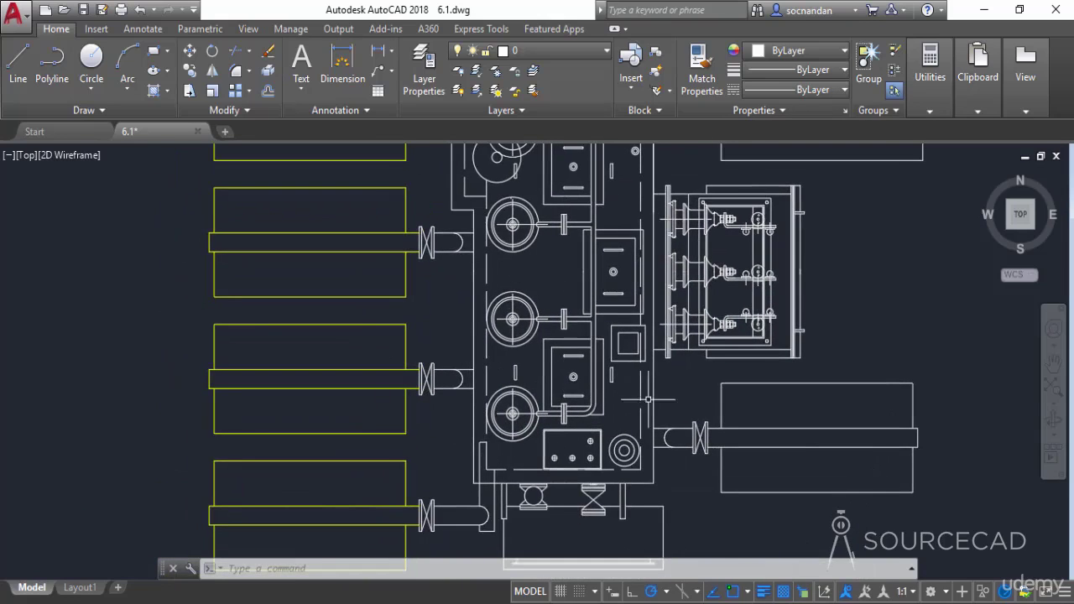
Compare the tank and bushing box linework of the coloured original with the uncoloured copy
scroll(647, 391, "down", 6)
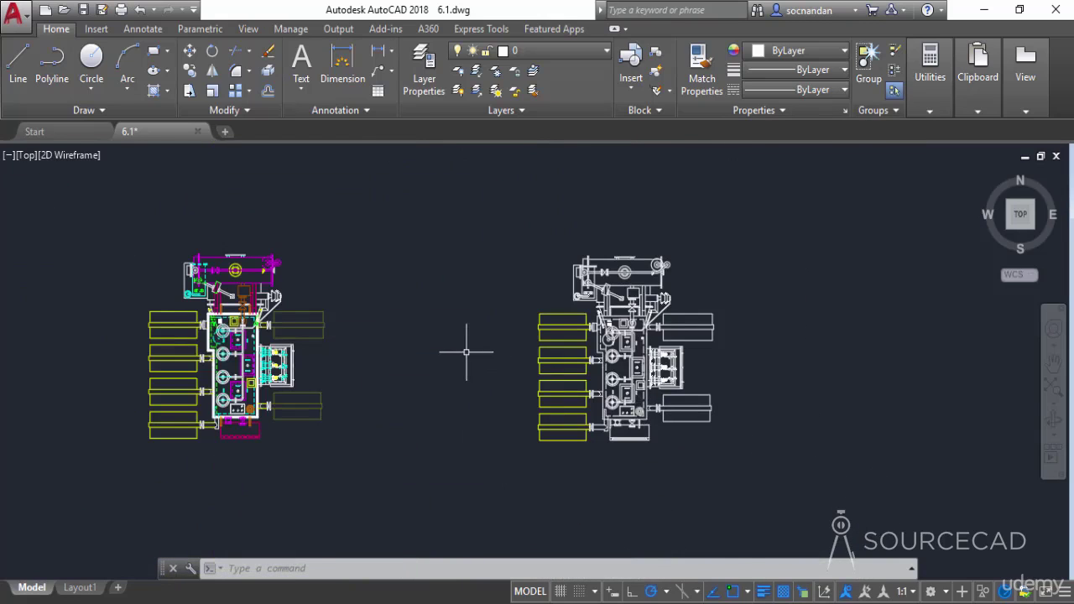
middle_click_drag(465, 350, 543, 364)
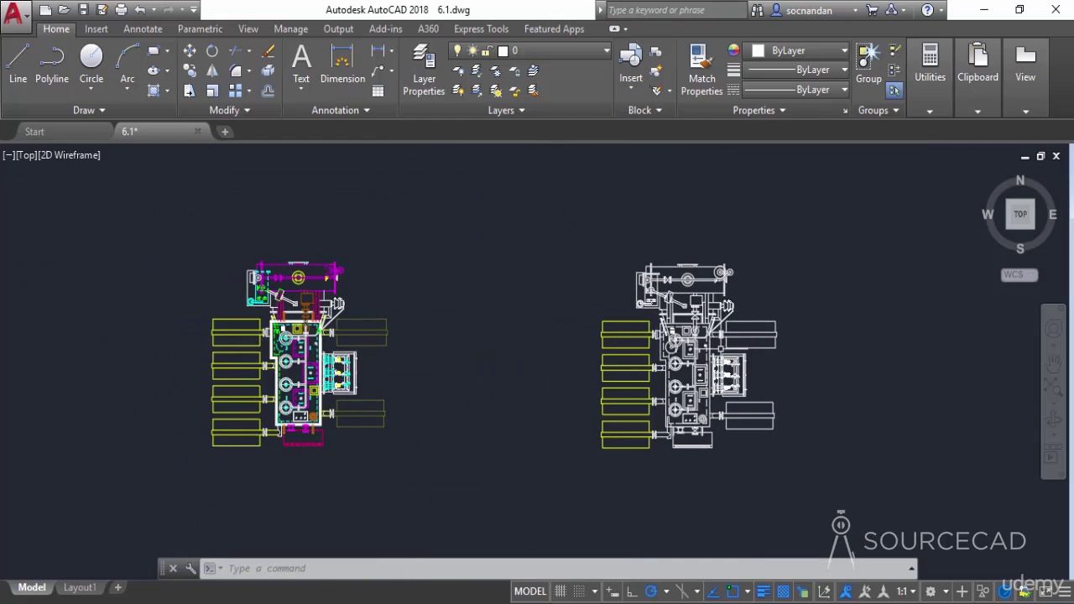
scroll(711, 356, "up", 2)
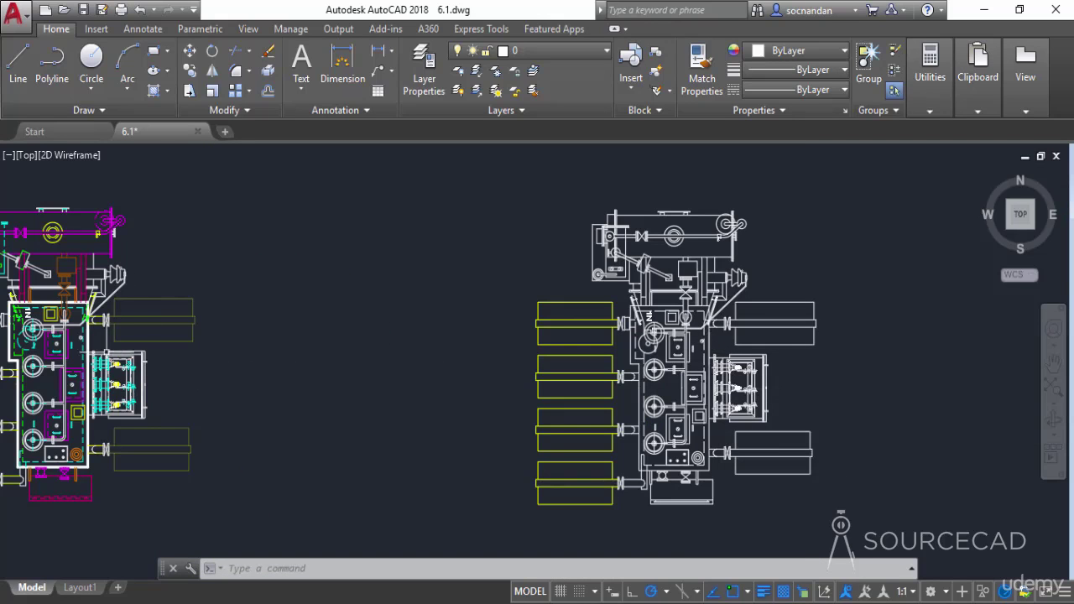
scroll(80, 336, "up", 3)
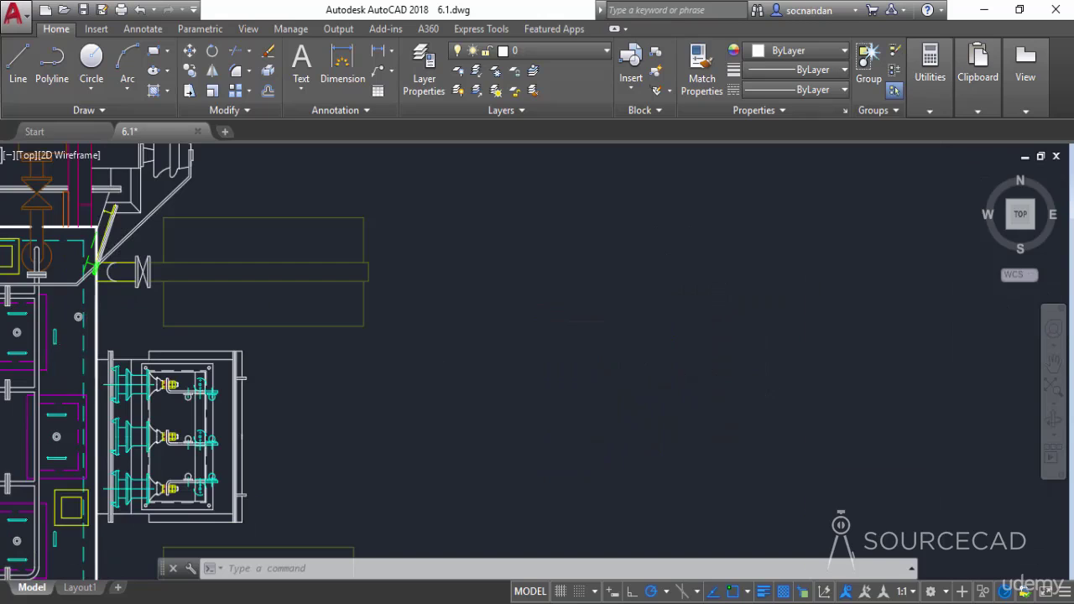
scroll(80, 336, "down", 4)
middle_click_drag(942, 377, 744, 353)
scroll(785, 336, "up", 5)
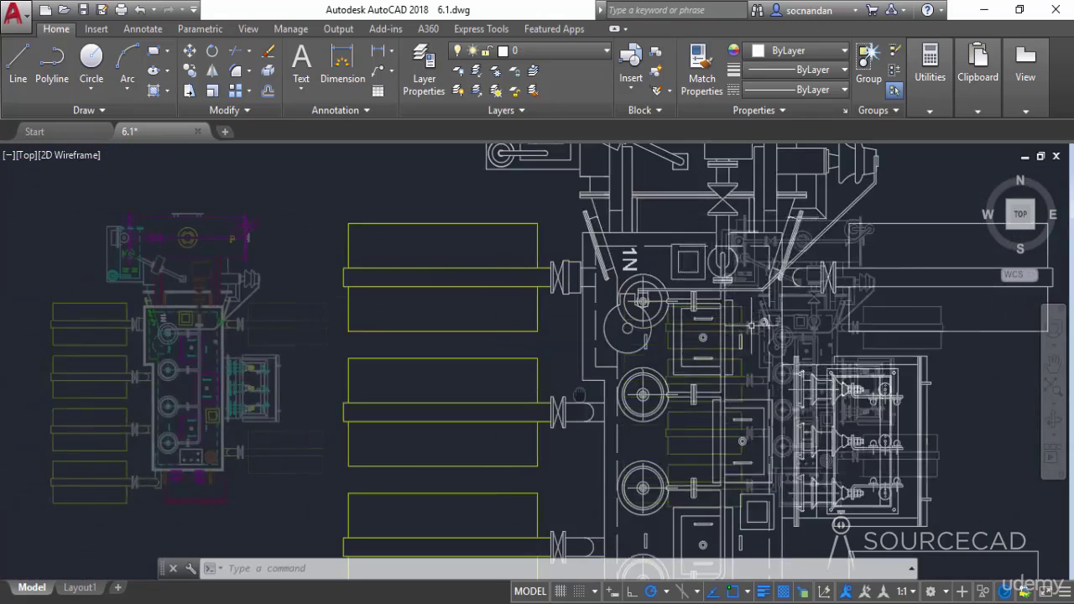
scroll(823, 353, "down", 3)
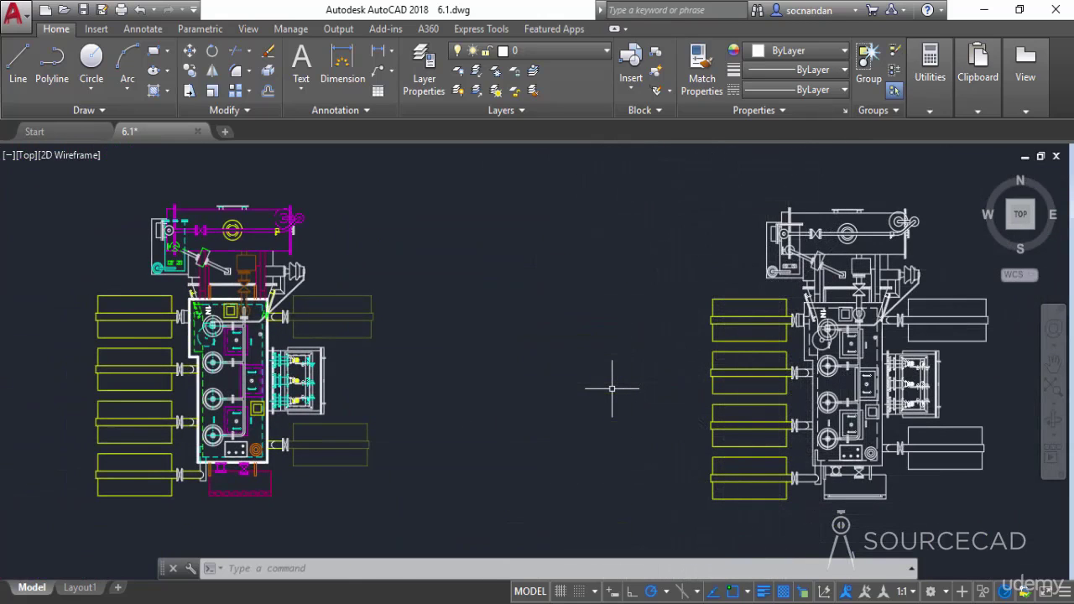